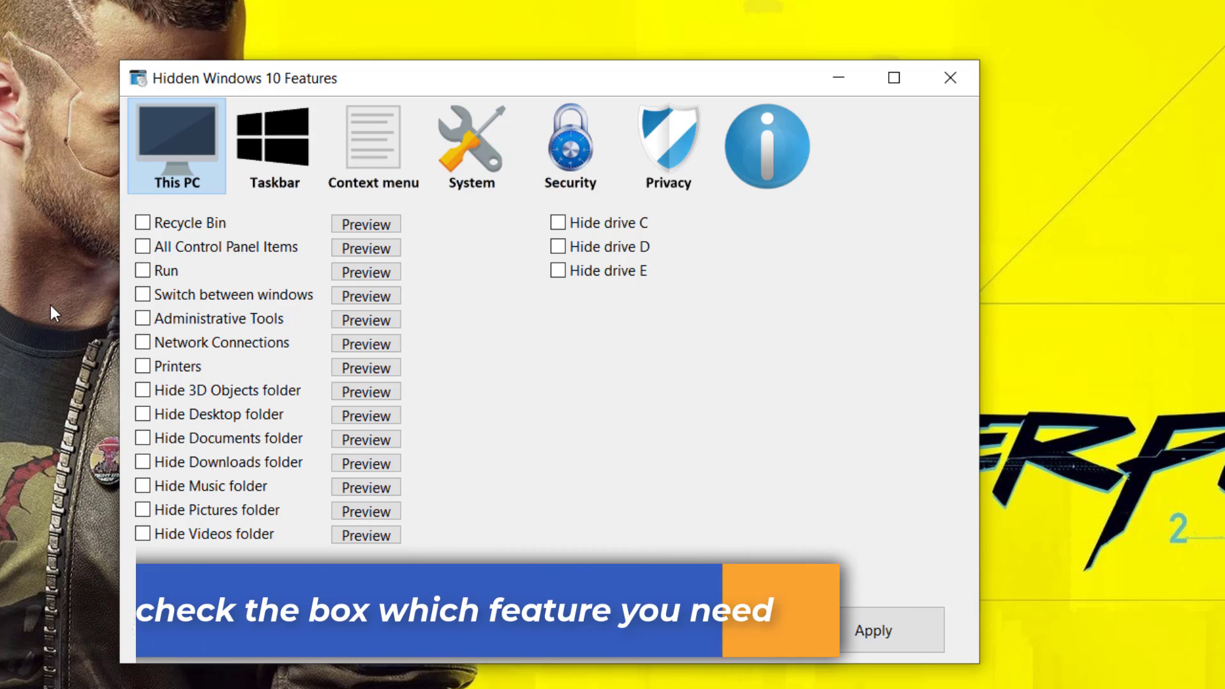
# Preview the All Control Panel Items and Run features for This PC, leaving Recycle Bin, All Control Panel Items and Run turned off.
pyautogui.click(143, 223)
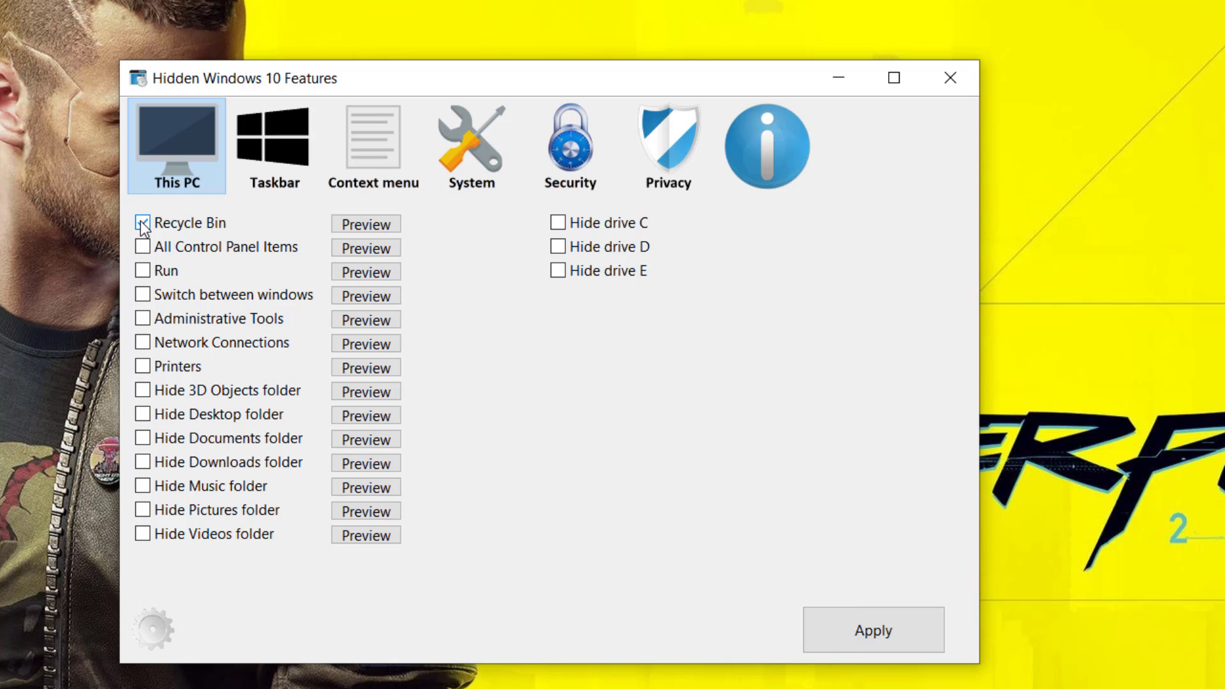
pyautogui.click(340, 247)
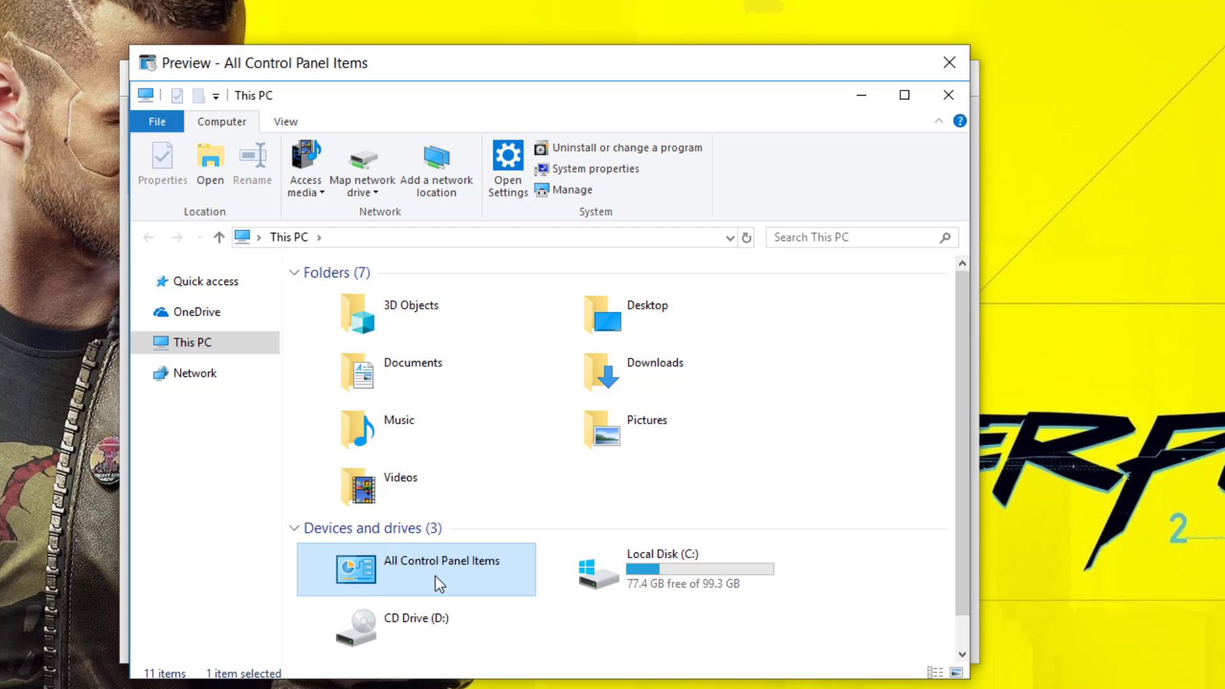
pyautogui.click(949, 62)
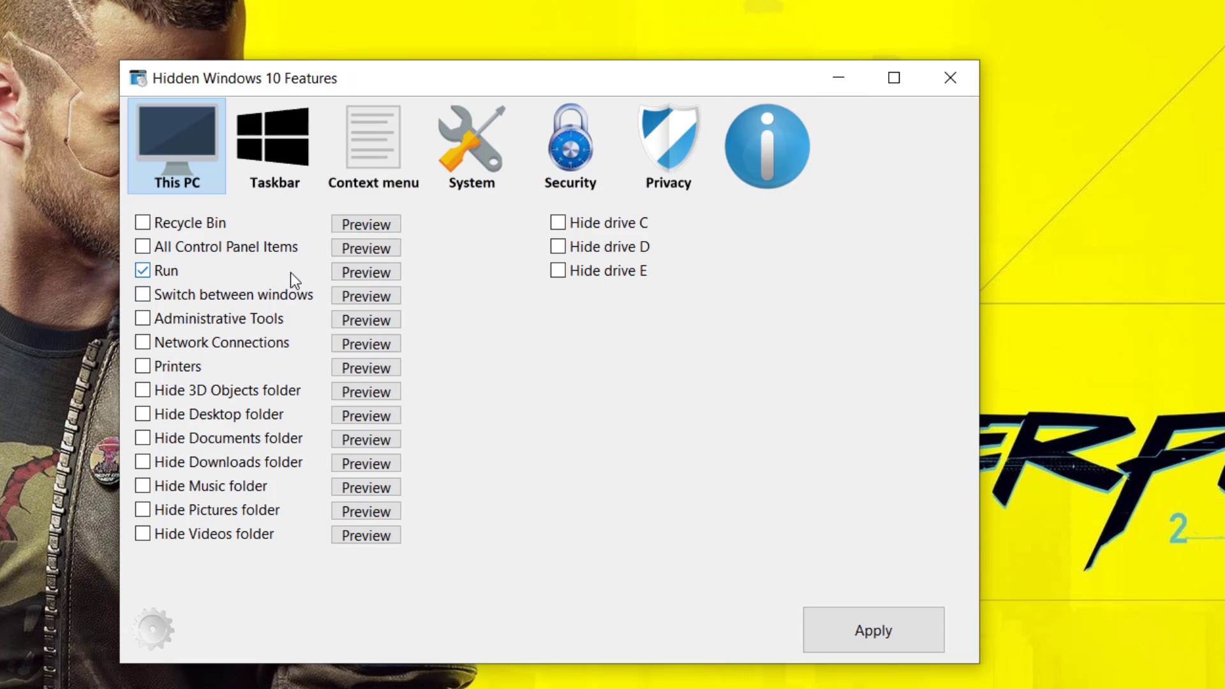
pyautogui.click(358, 273)
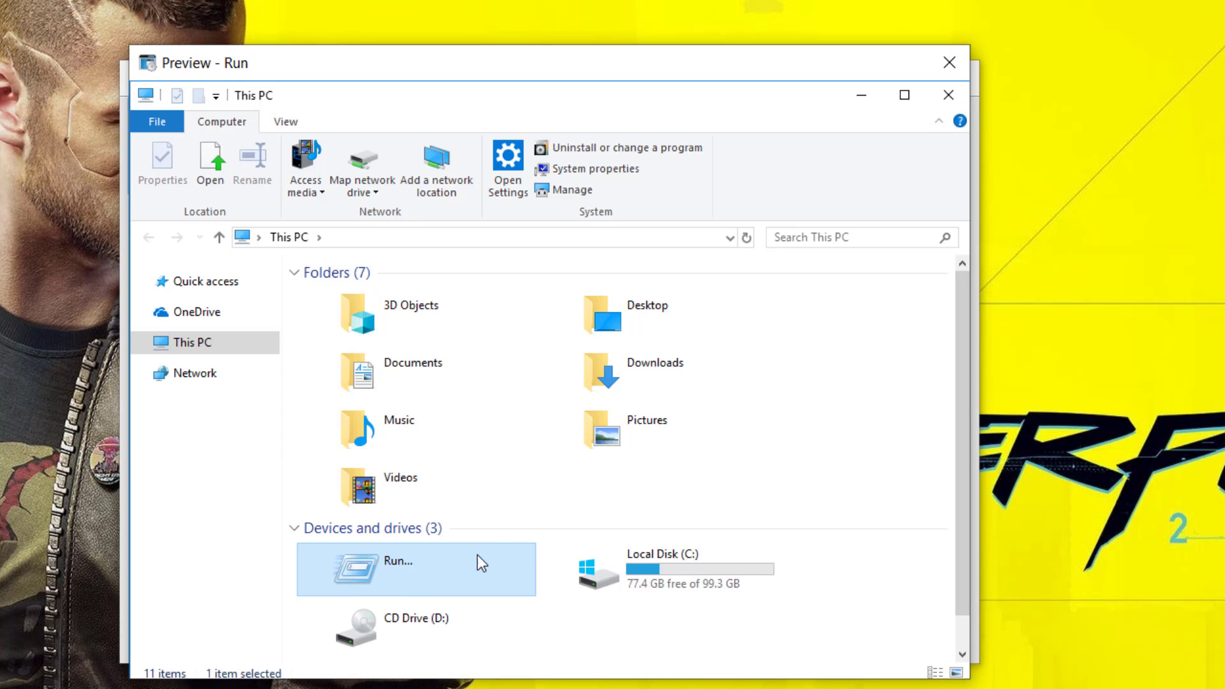
pyautogui.click(949, 62)
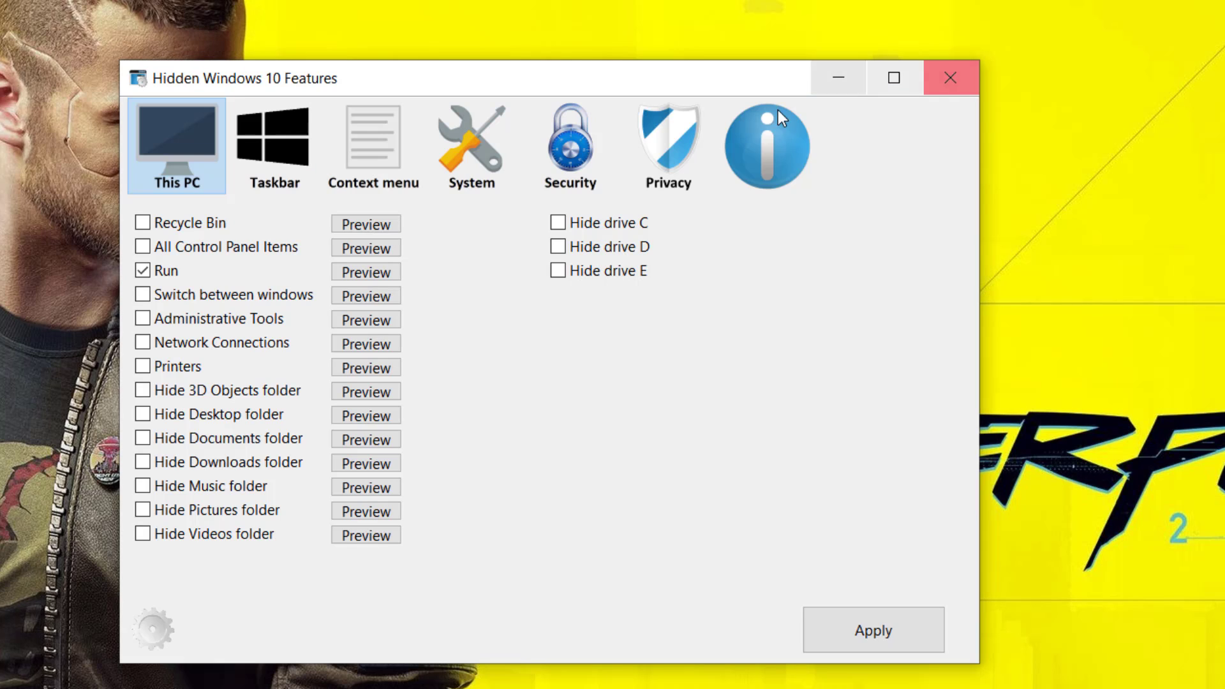
pyautogui.click(173, 269)
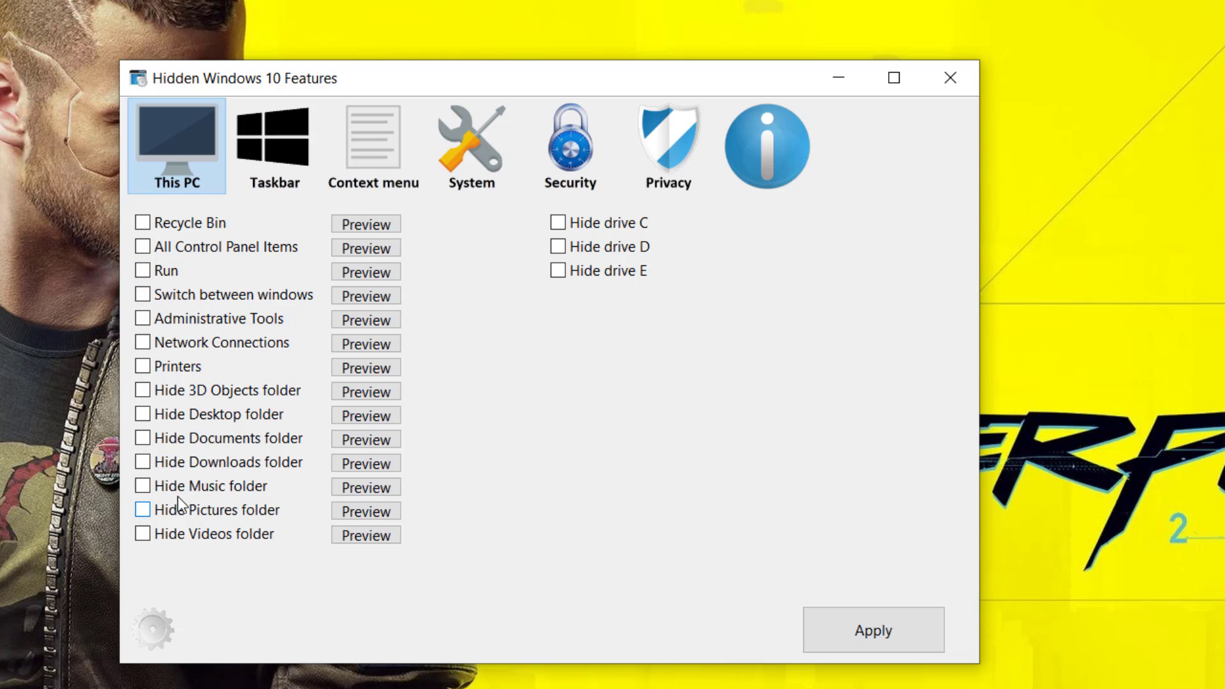
# Preview the Hide Downloads folder and Network Connections features for This PC, leaving both options turned off.
pyautogui.click(143, 462)
pyautogui.click(382, 469)
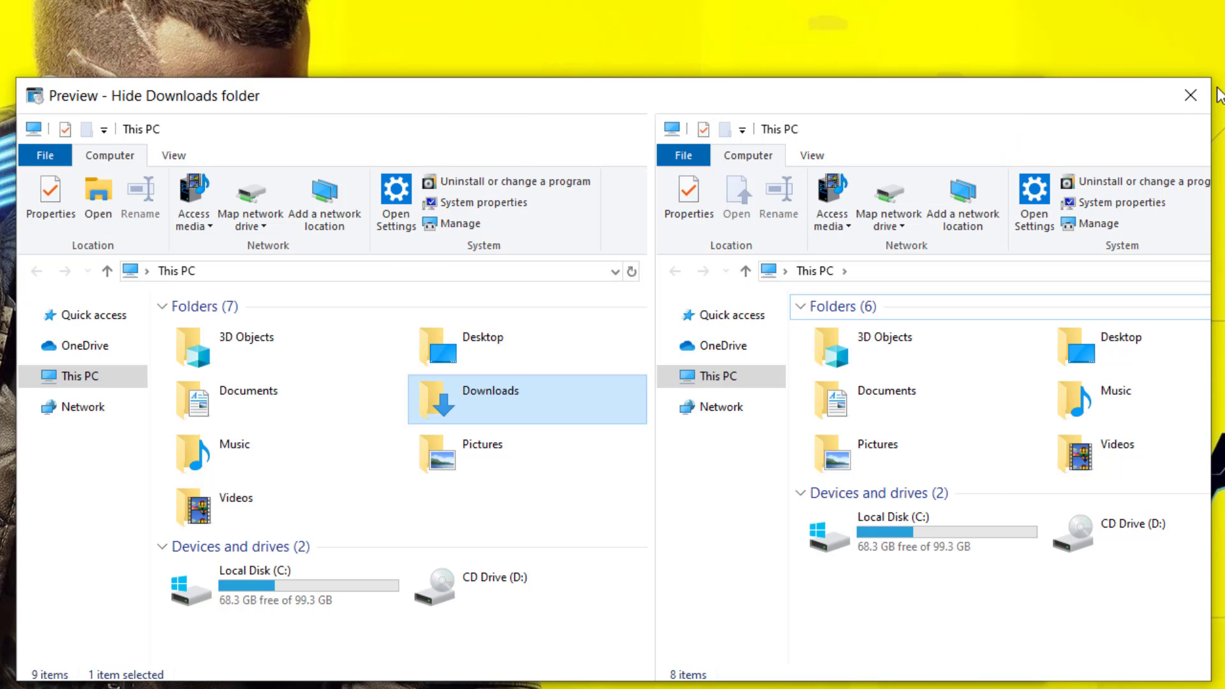
pyautogui.click(1190, 95)
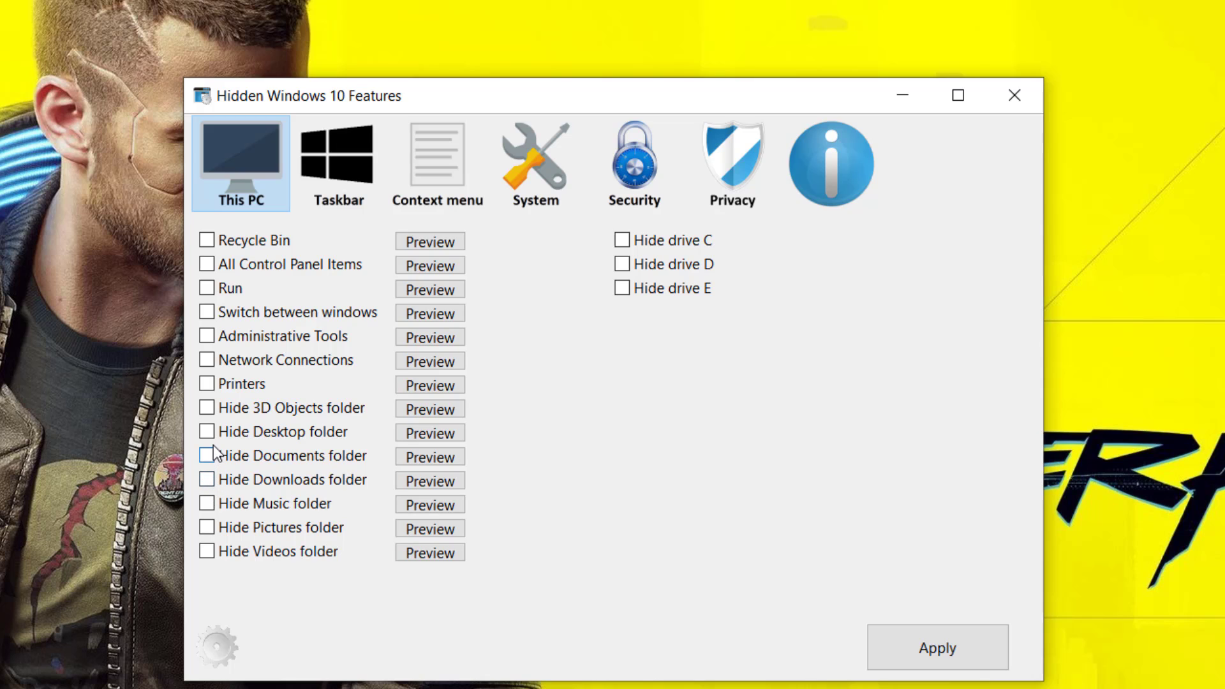
pyautogui.click(208, 361)
pyautogui.click(438, 365)
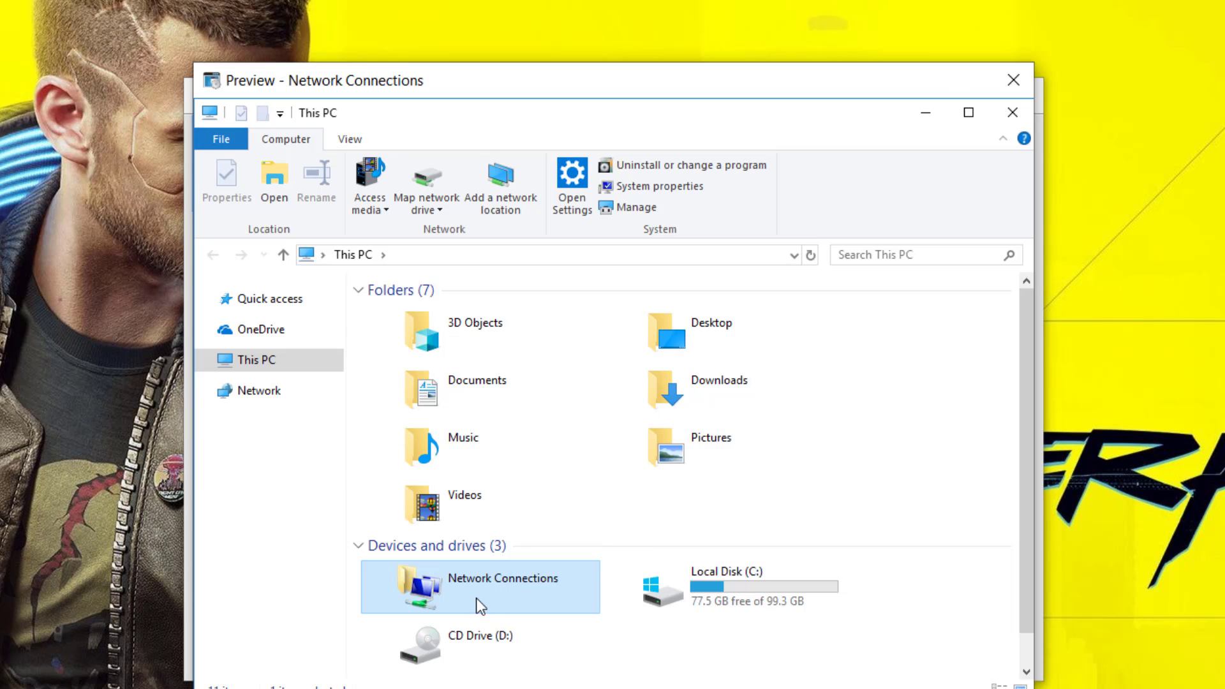
pyautogui.click(1014, 82)
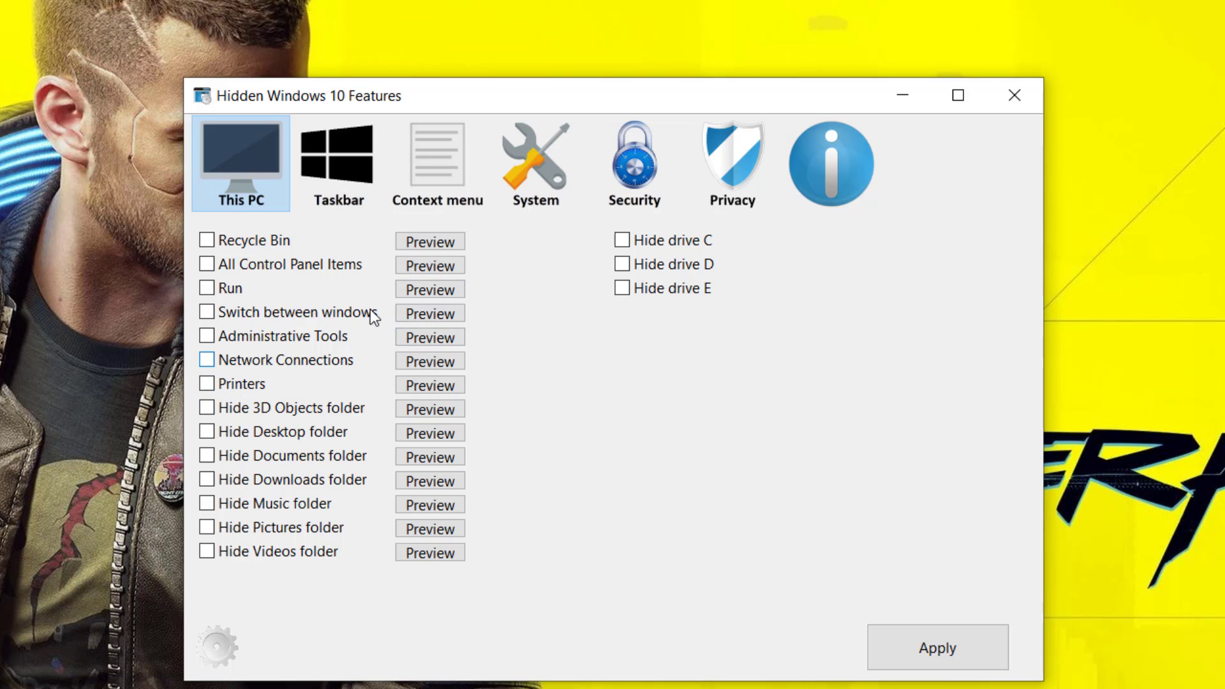
# Preview the taskbar features for turning off thumbnail live preview and disabling the system tray.
pyautogui.click(344, 176)
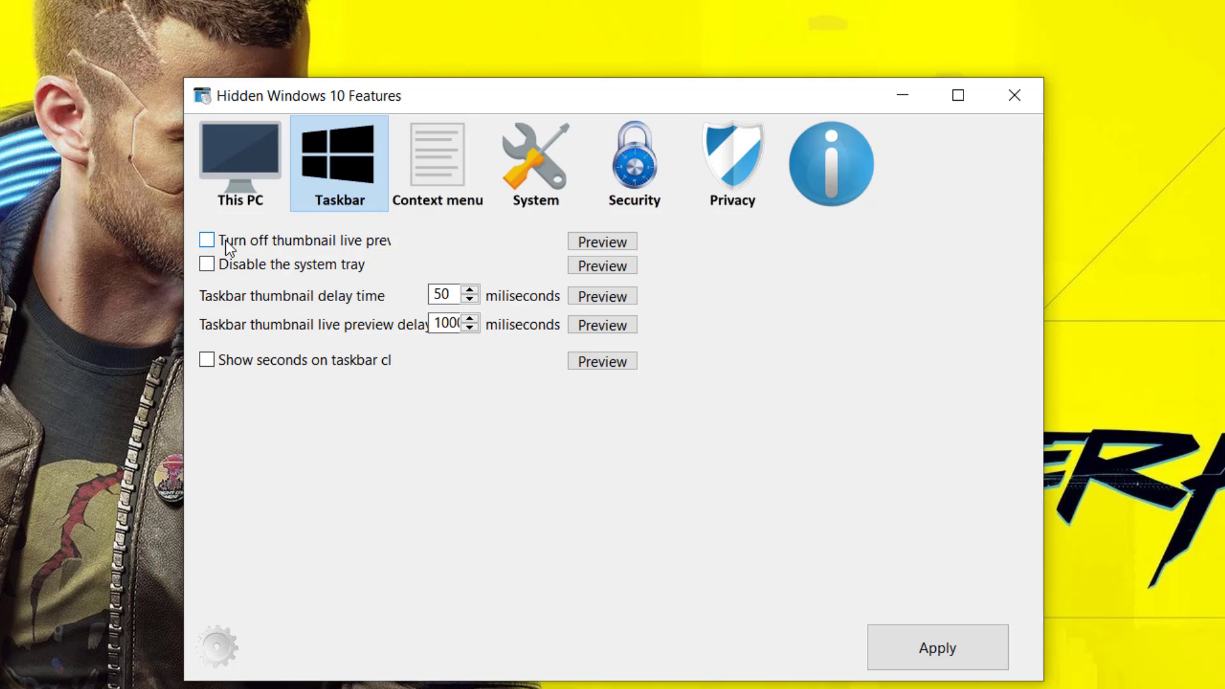
pyautogui.click(619, 240)
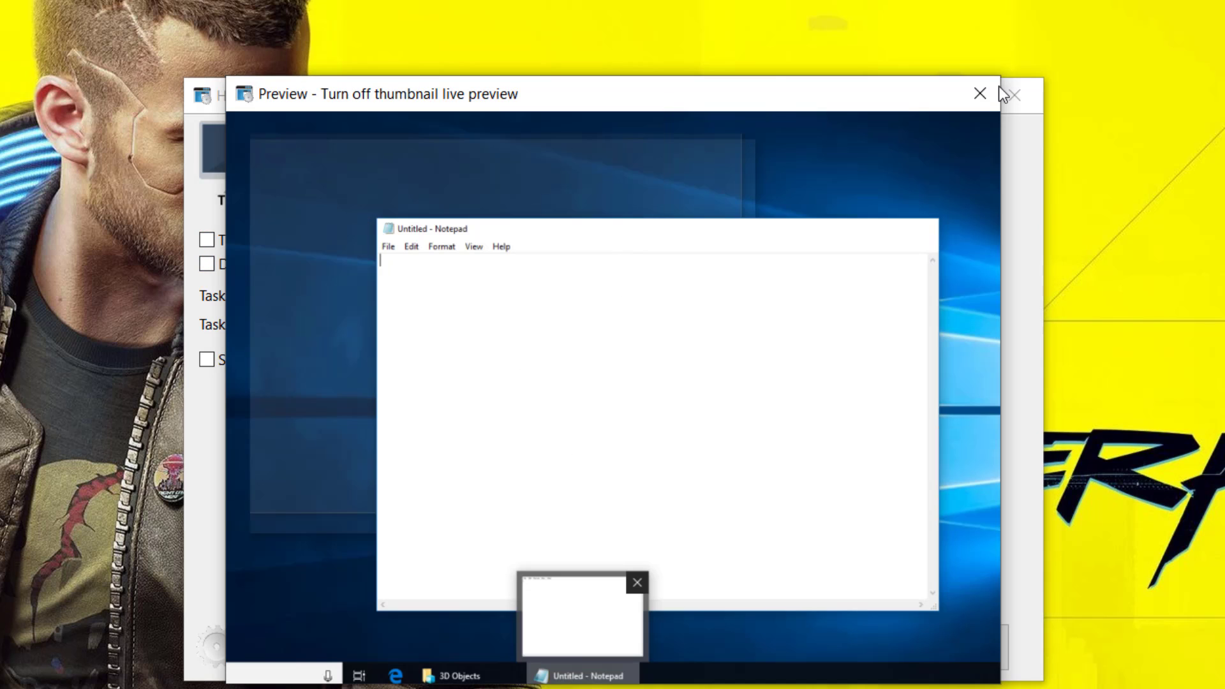
pyautogui.click(983, 93)
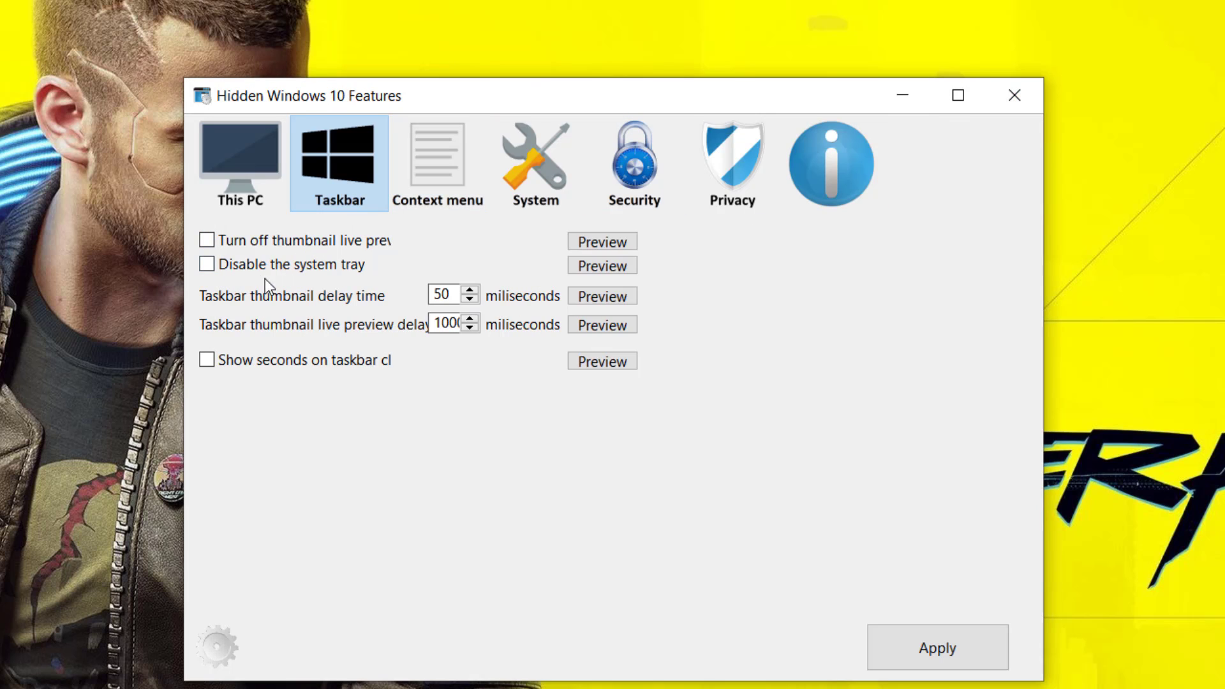
pyautogui.click(577, 268)
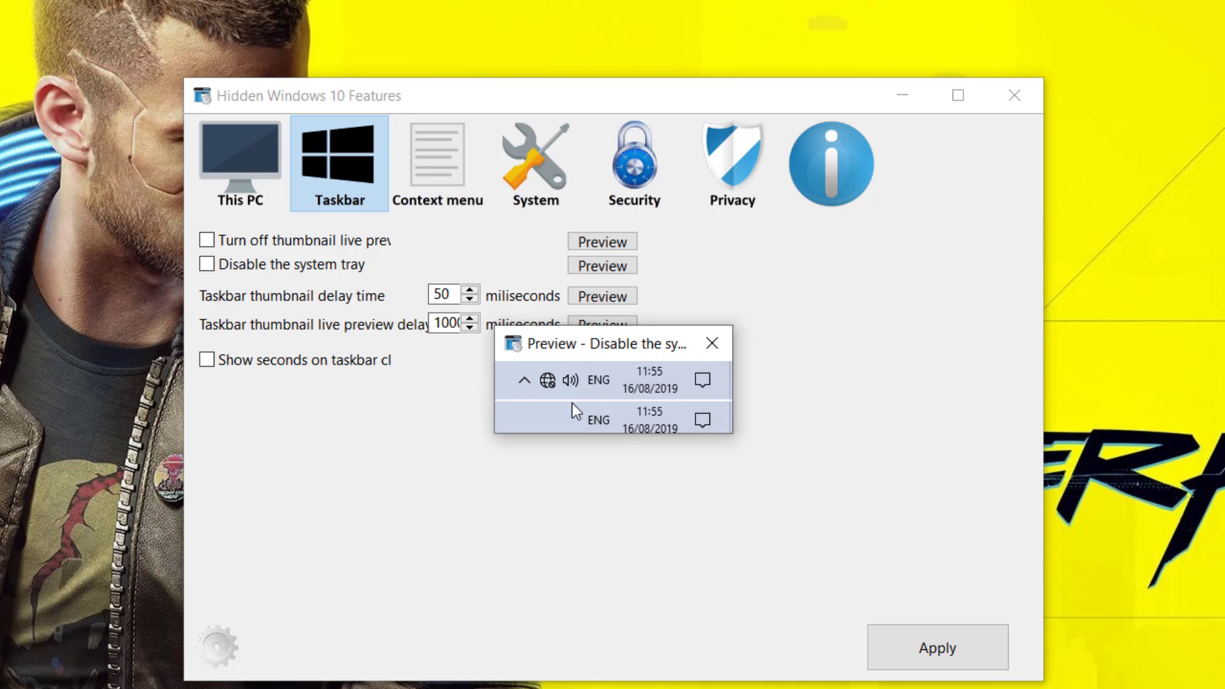
pyautogui.click(720, 344)
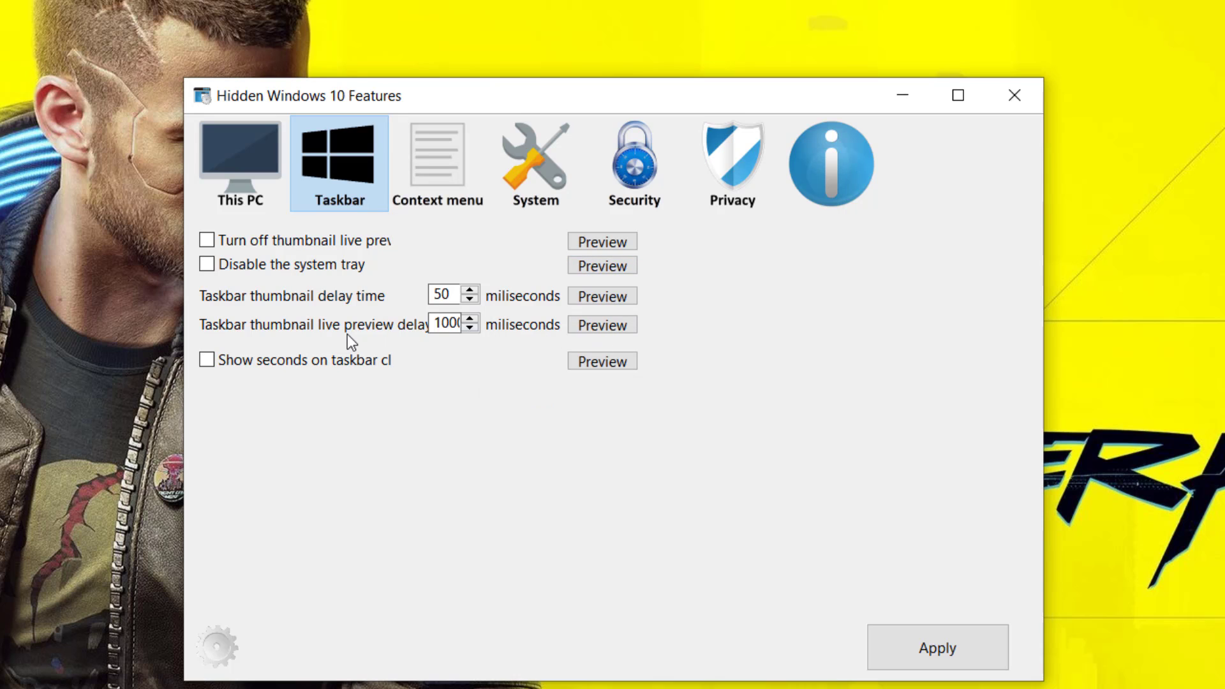
# Preview the Copy To and Take Ownership context menu features, leaving both options turned off.
pyautogui.click(445, 183)
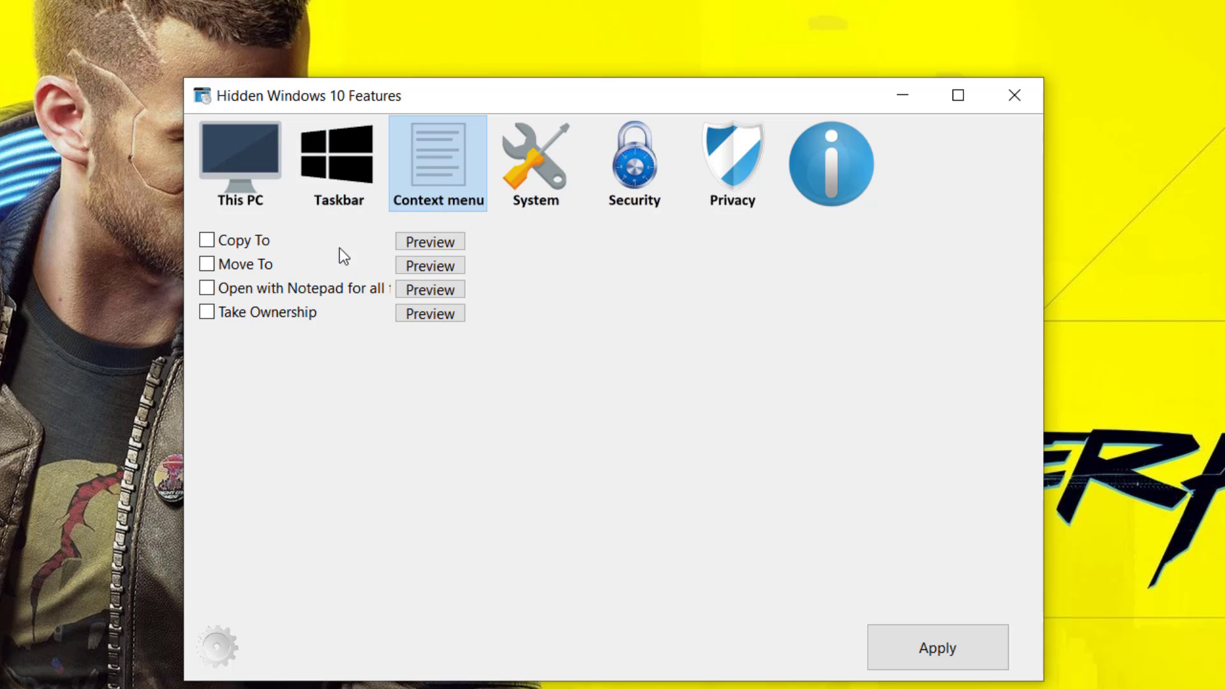
pyautogui.click(432, 241)
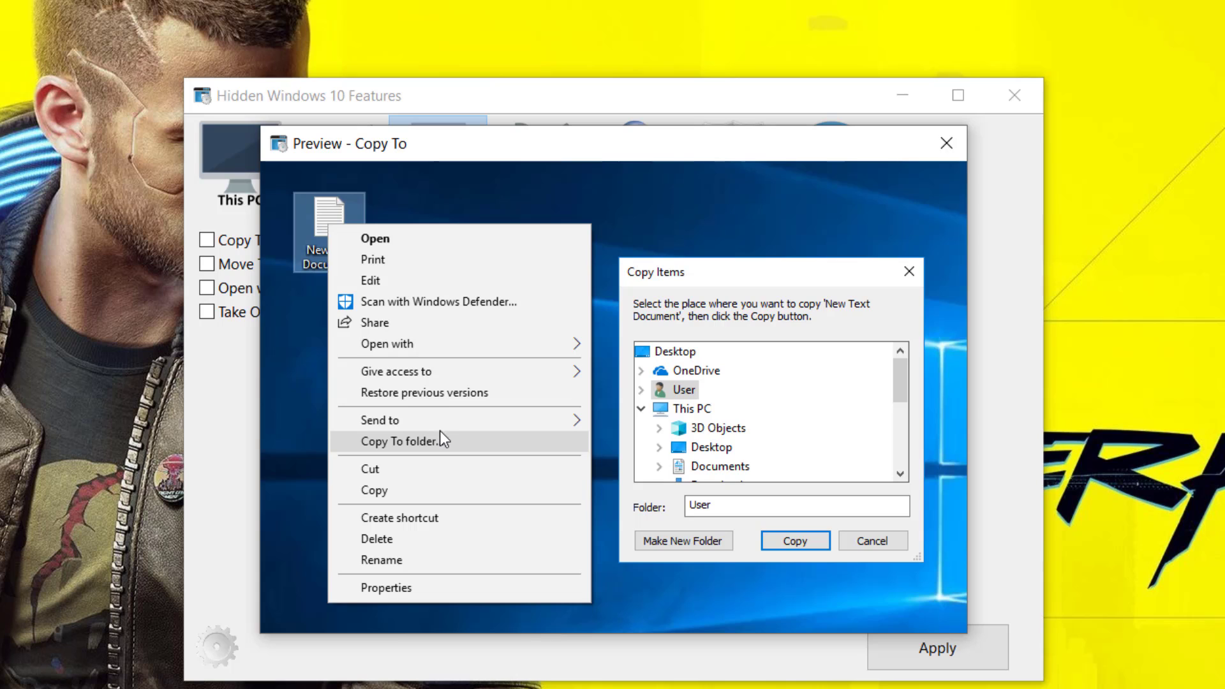
pyautogui.click(958, 157)
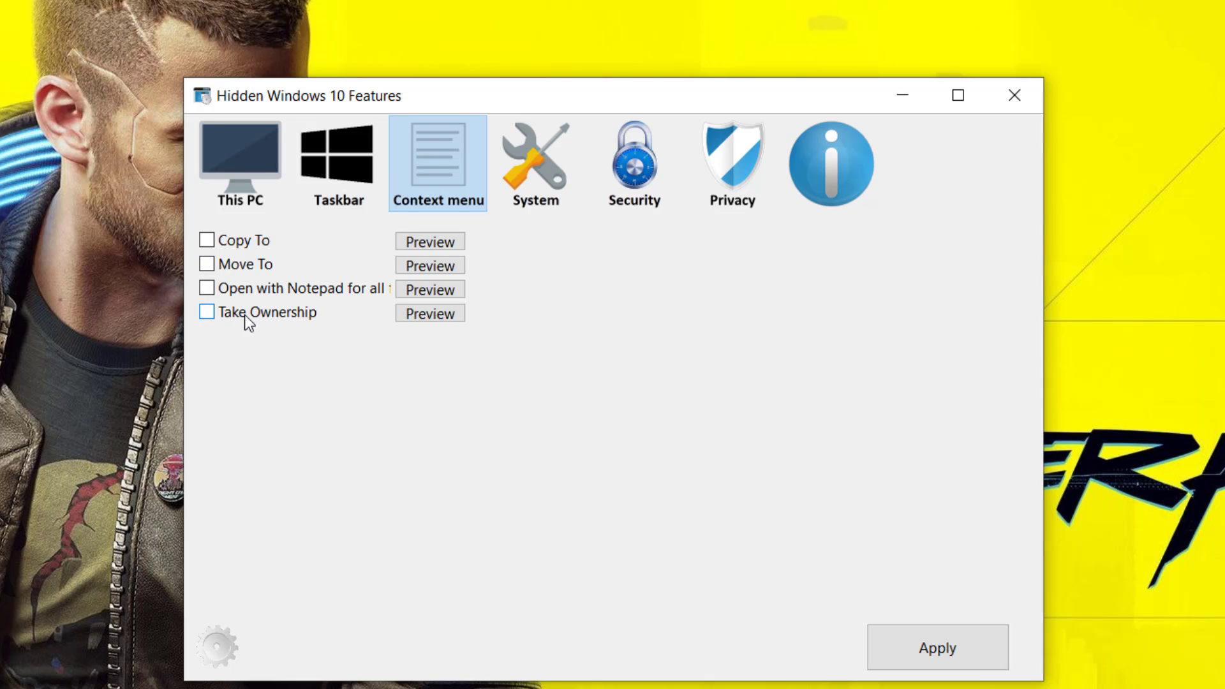
pyautogui.click(207, 312)
pyautogui.click(413, 313)
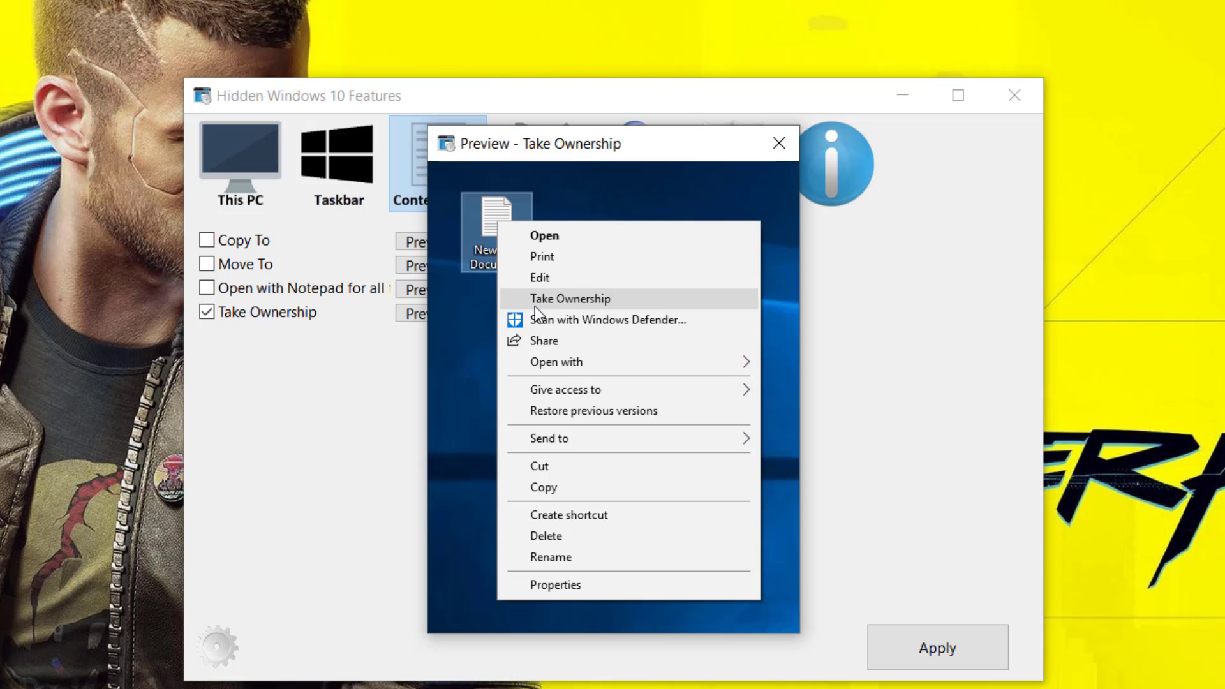
pyautogui.click(770, 146)
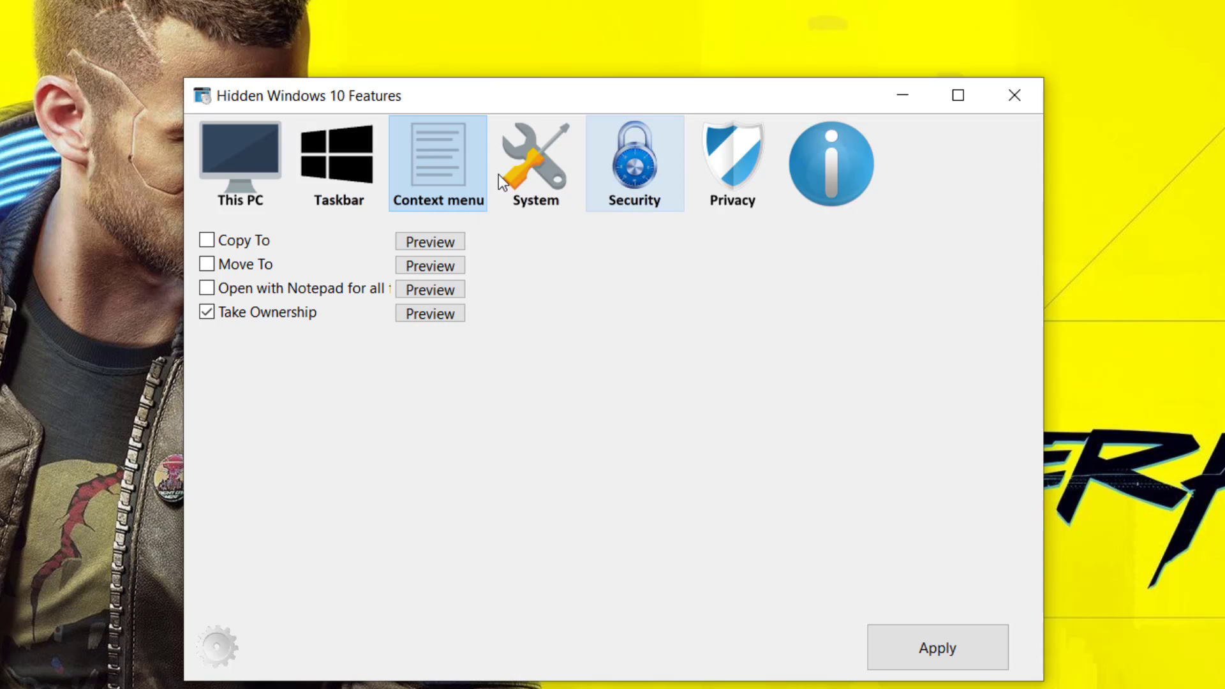
pyautogui.click(249, 312)
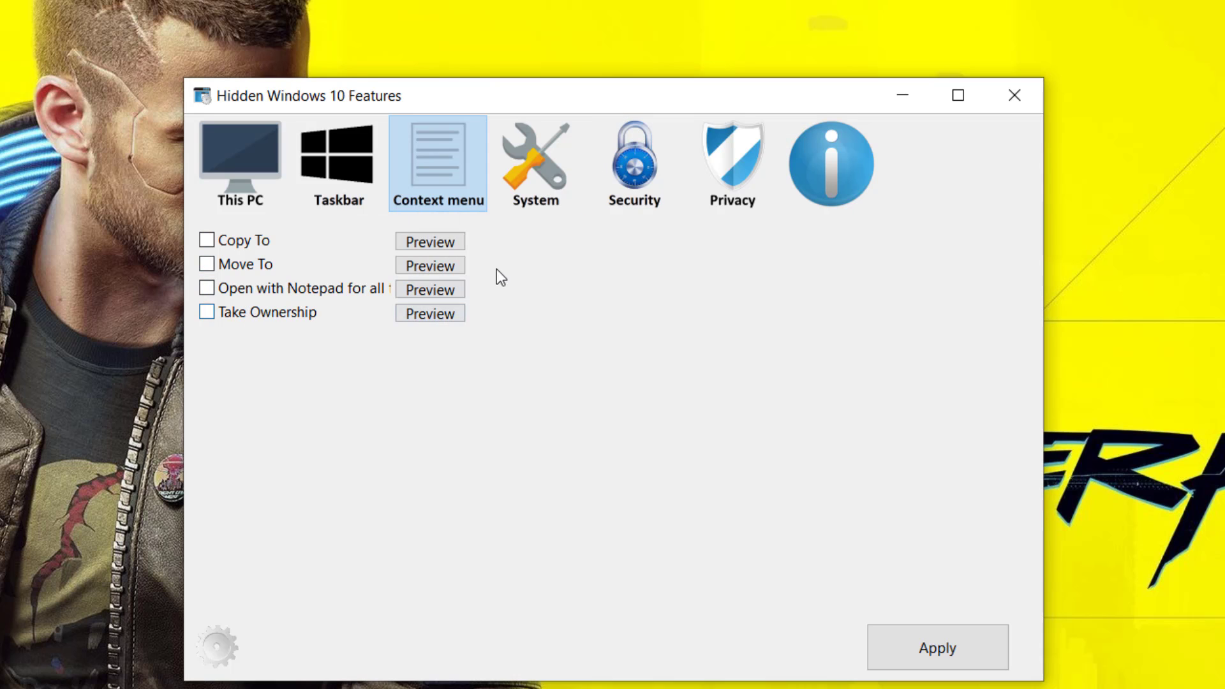
# Preview the Disable aero shake and Use verbose boot messages system features, leaving both options turned off.
pyautogui.click(558, 185)
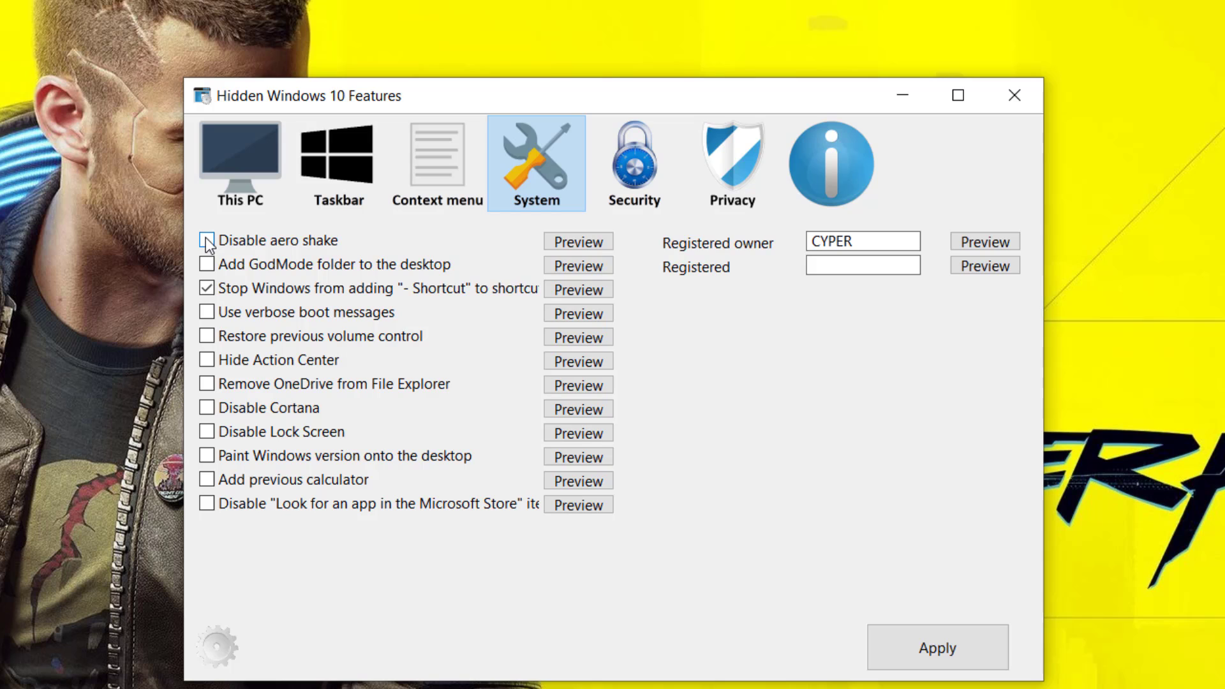
pyautogui.click(591, 241)
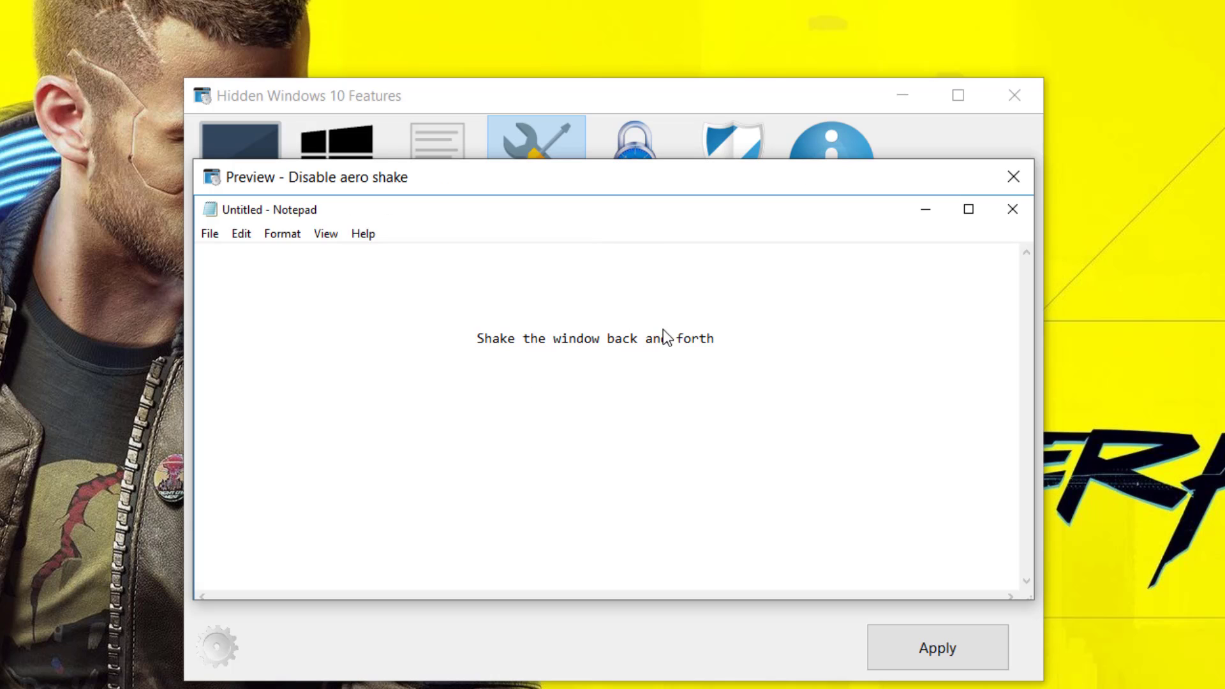
pyautogui.click(1017, 184)
pyautogui.click(289, 238)
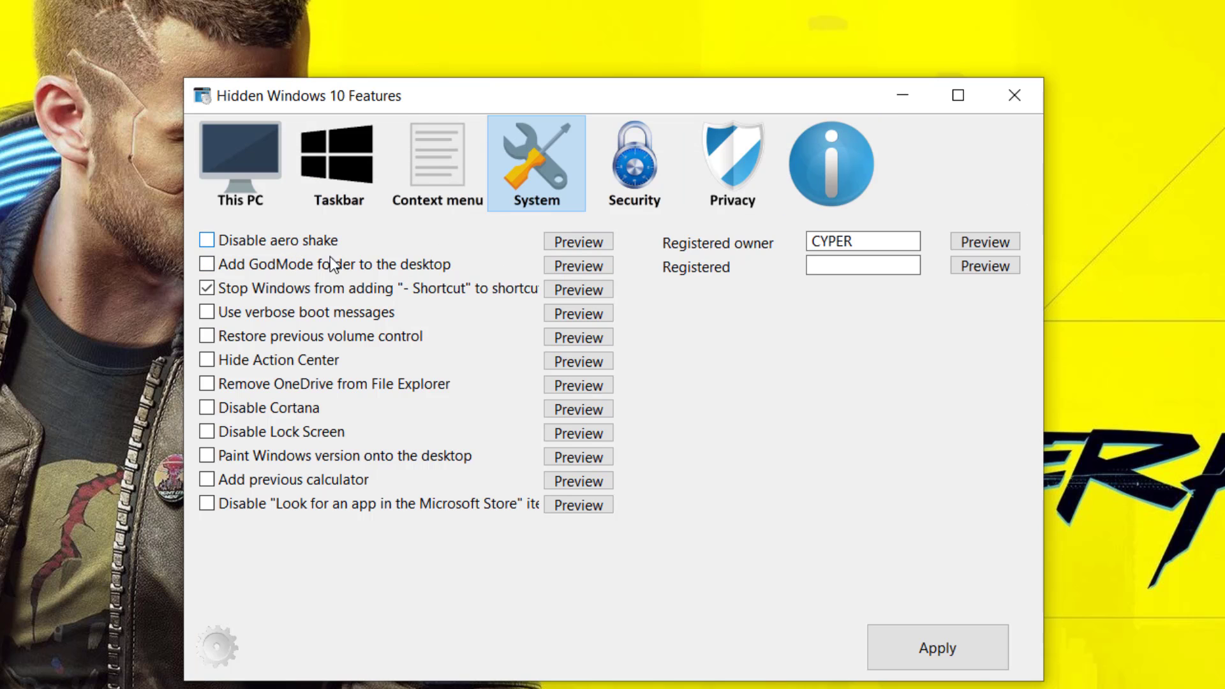
pyautogui.click(223, 316)
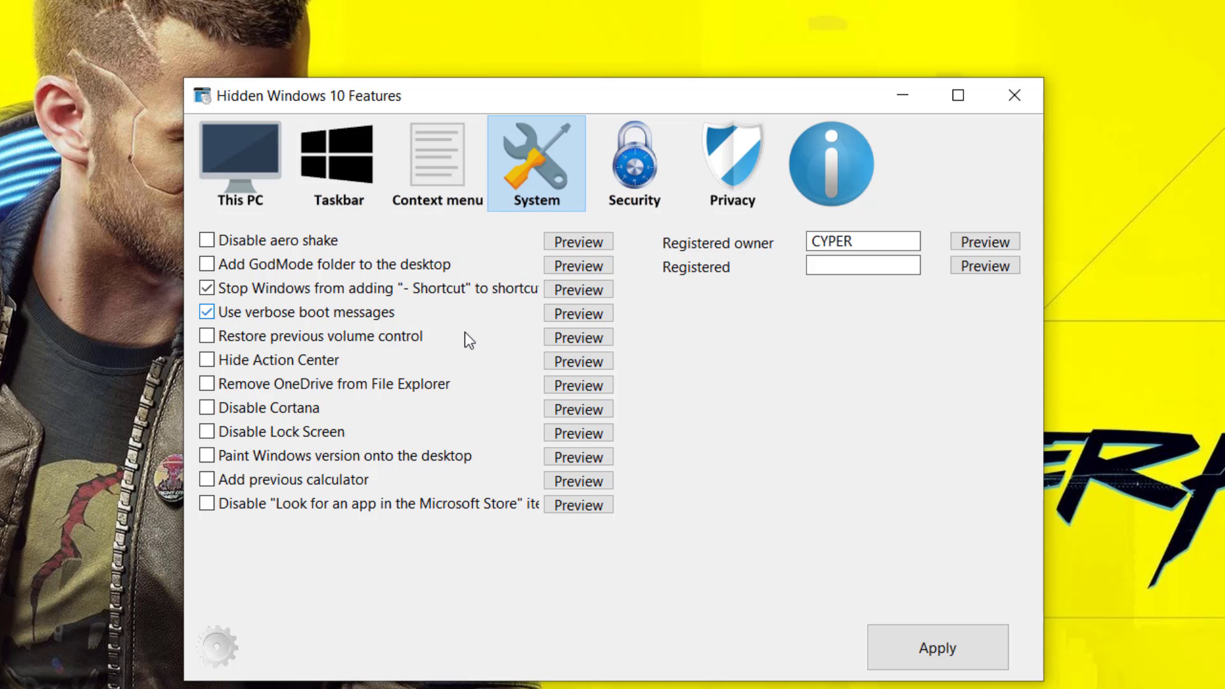
pyautogui.click(573, 316)
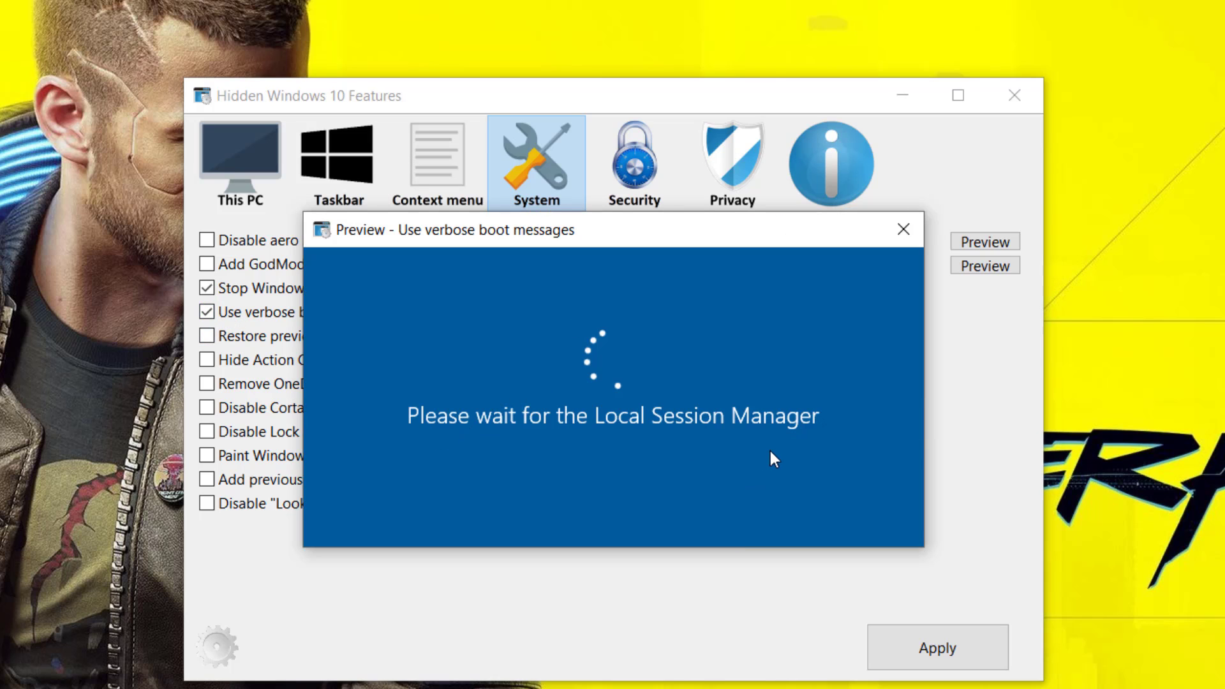
pyautogui.click(901, 230)
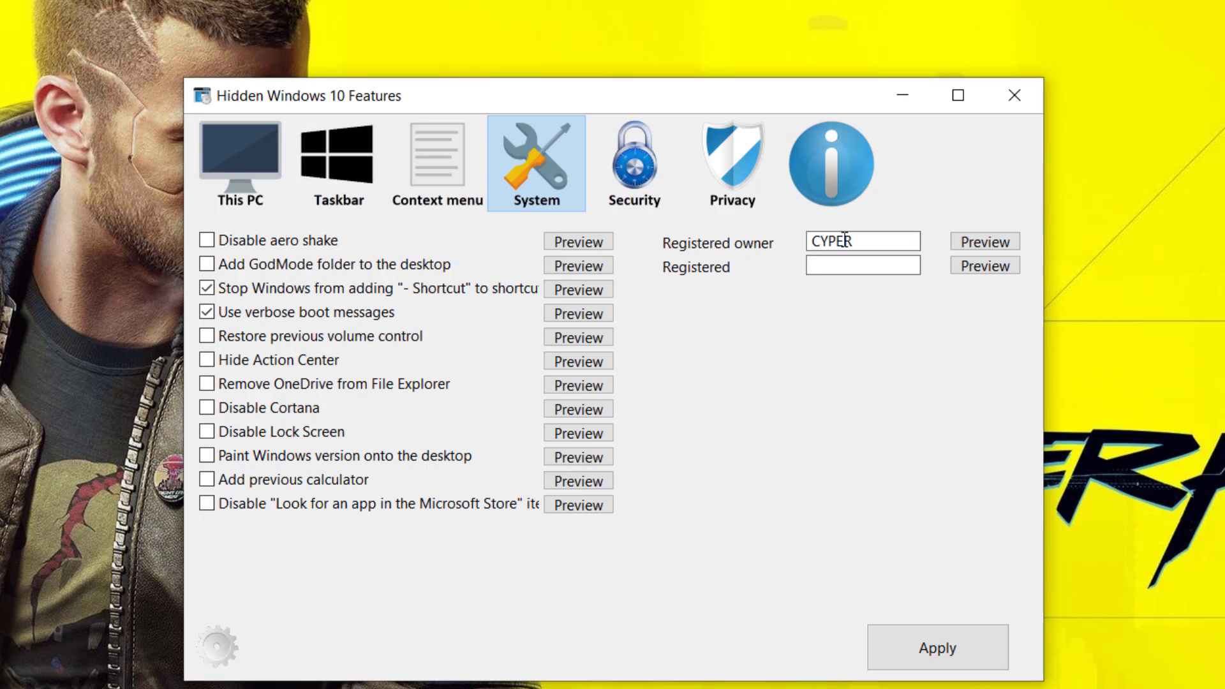
pyautogui.click(294, 315)
# Preview the Disable Cortana and Disable Lock Screen system features, leaving both options turned off.
pyautogui.click(207, 408)
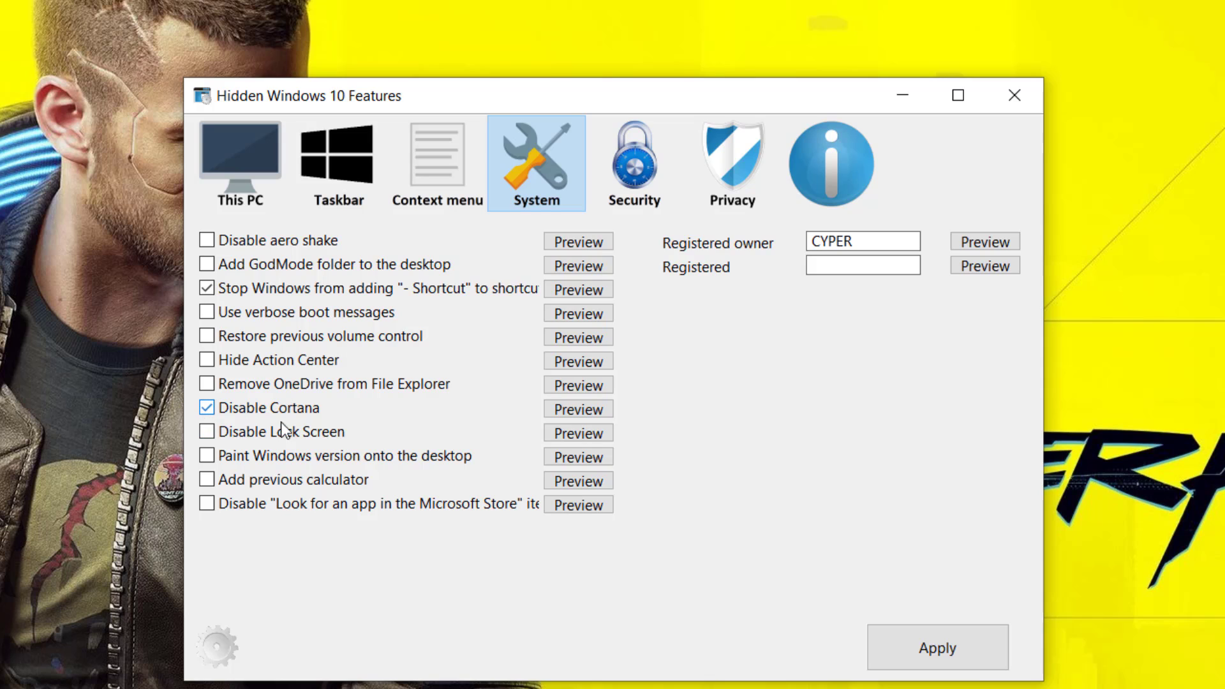
pyautogui.click(565, 410)
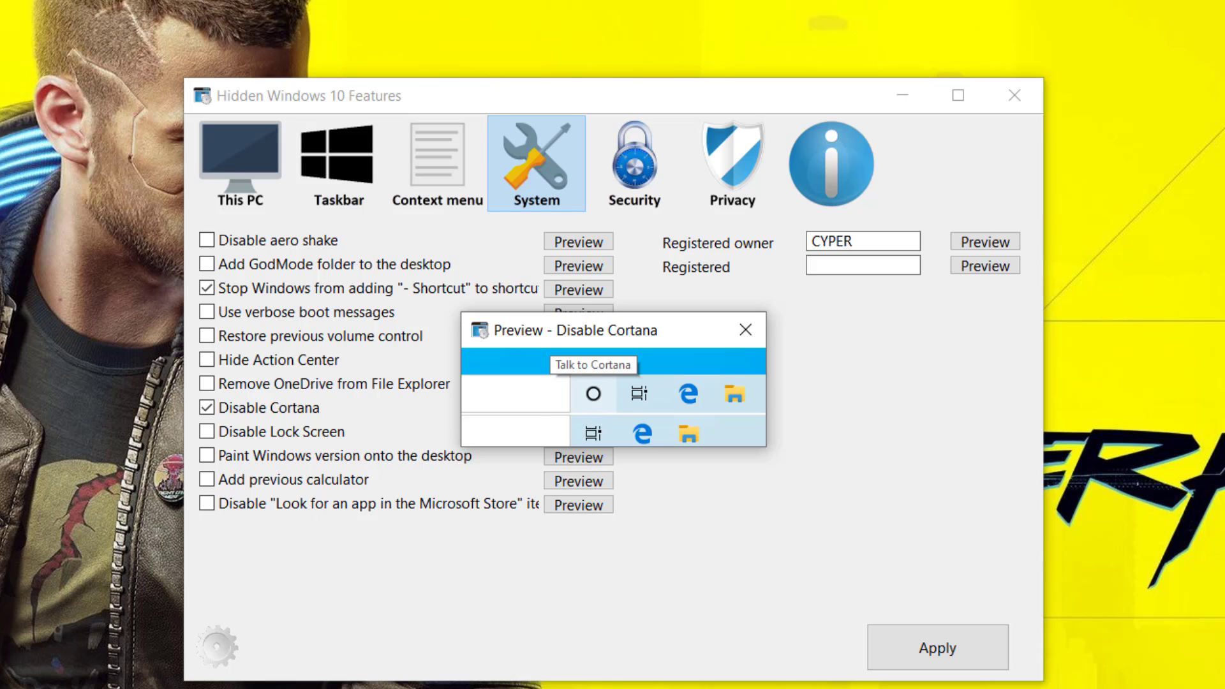
pyautogui.click(764, 329)
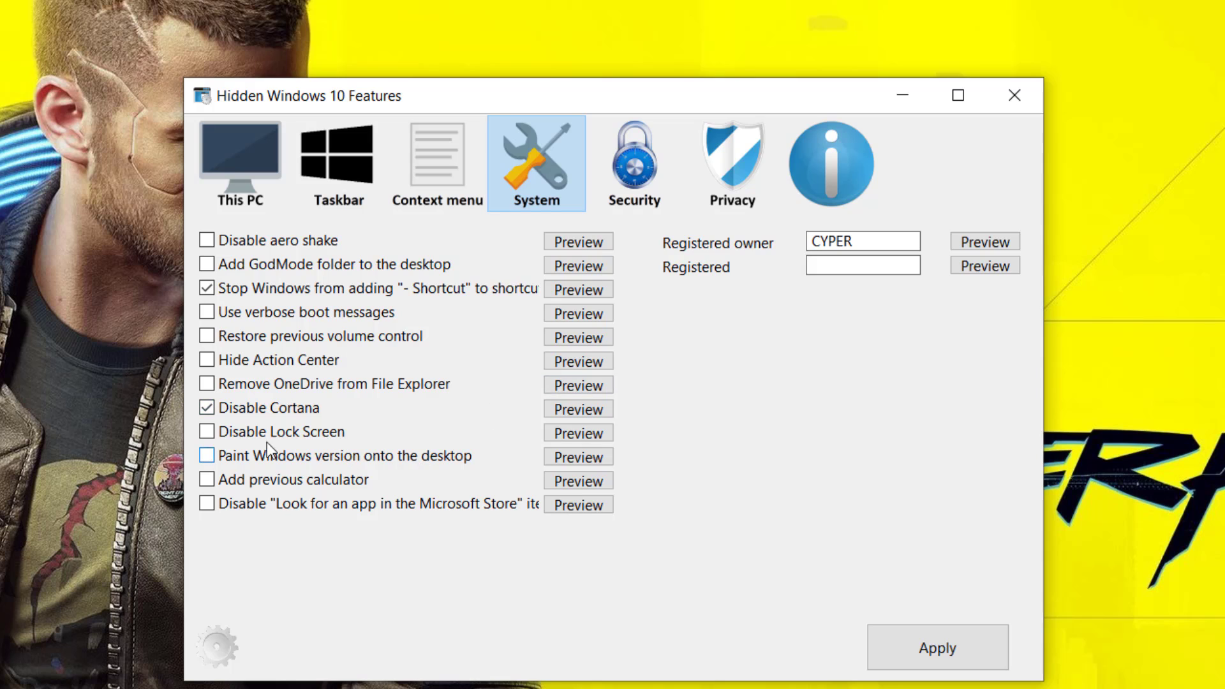
pyautogui.click(278, 407)
pyautogui.click(262, 433)
pyautogui.click(592, 432)
pyautogui.click(927, 215)
pyautogui.click(264, 434)
# Preview the security features for secure log on with CTRL+ALT+DELETE and disabling Windows Script Host.
pyautogui.click(641, 177)
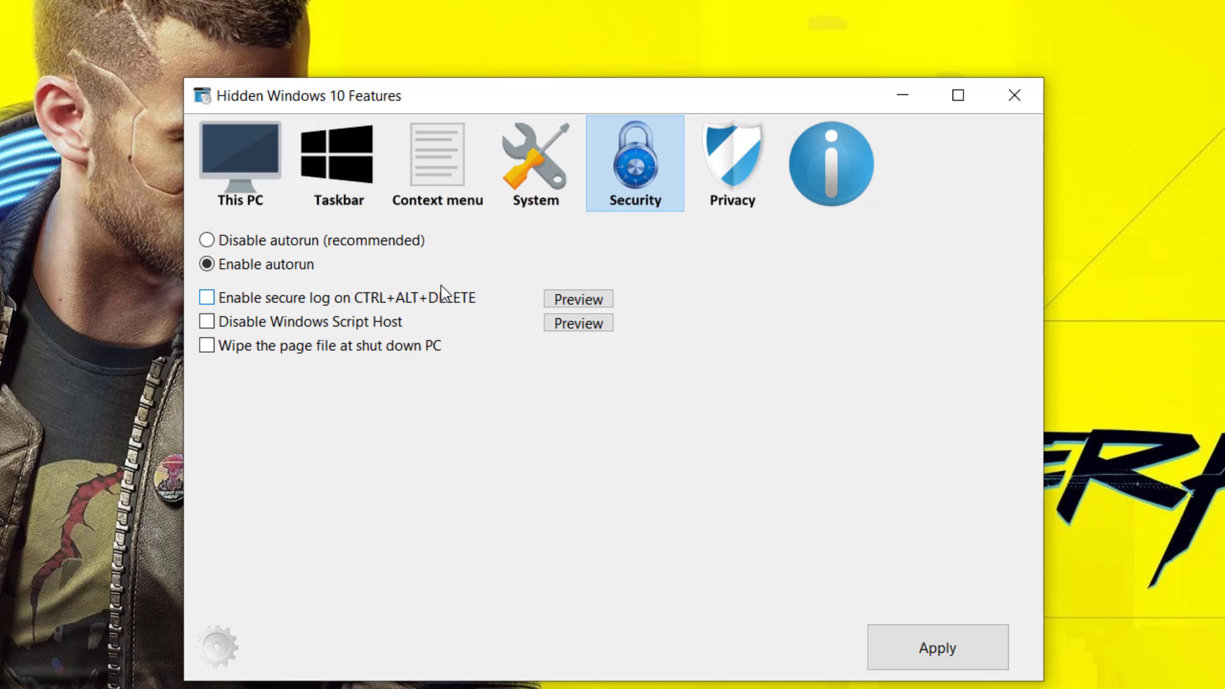
pyautogui.click(552, 300)
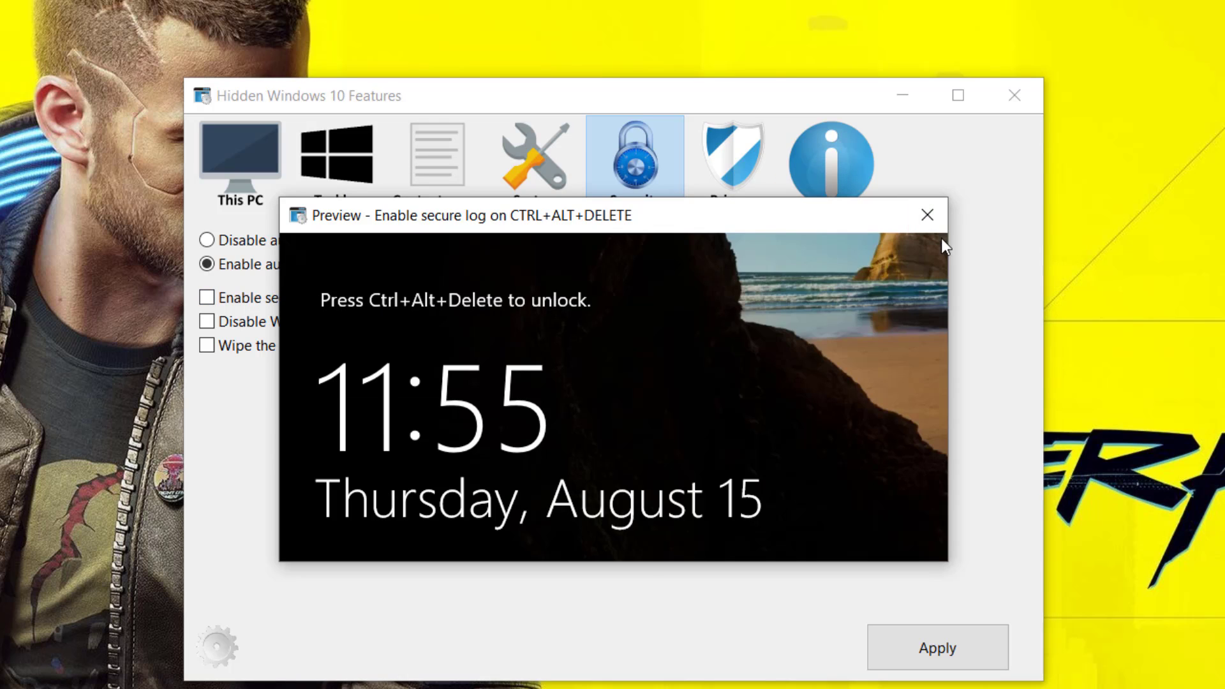
pyautogui.click(927, 215)
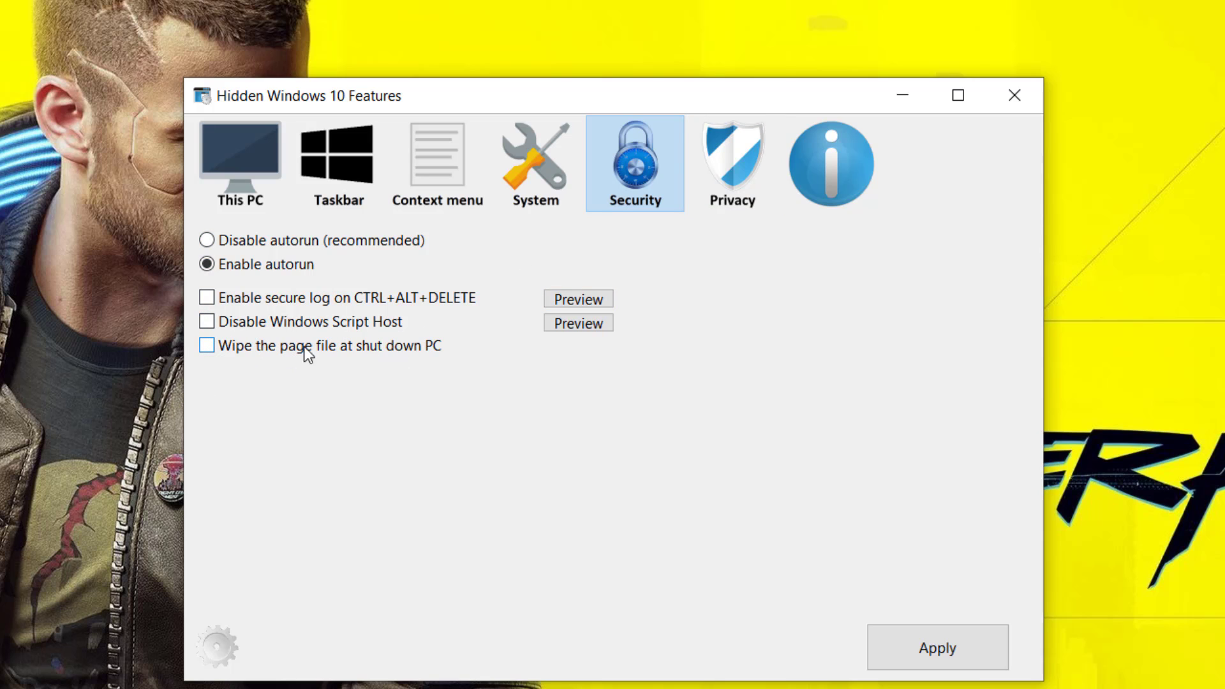
pyautogui.click(573, 324)
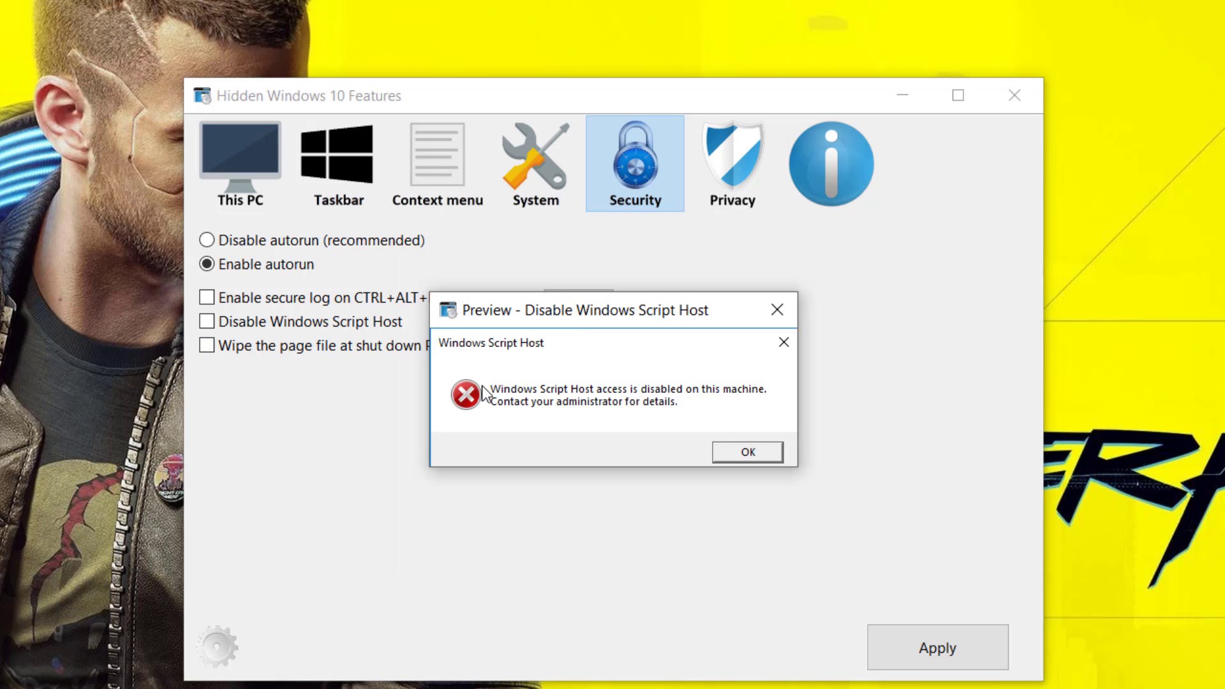
pyautogui.click(734, 453)
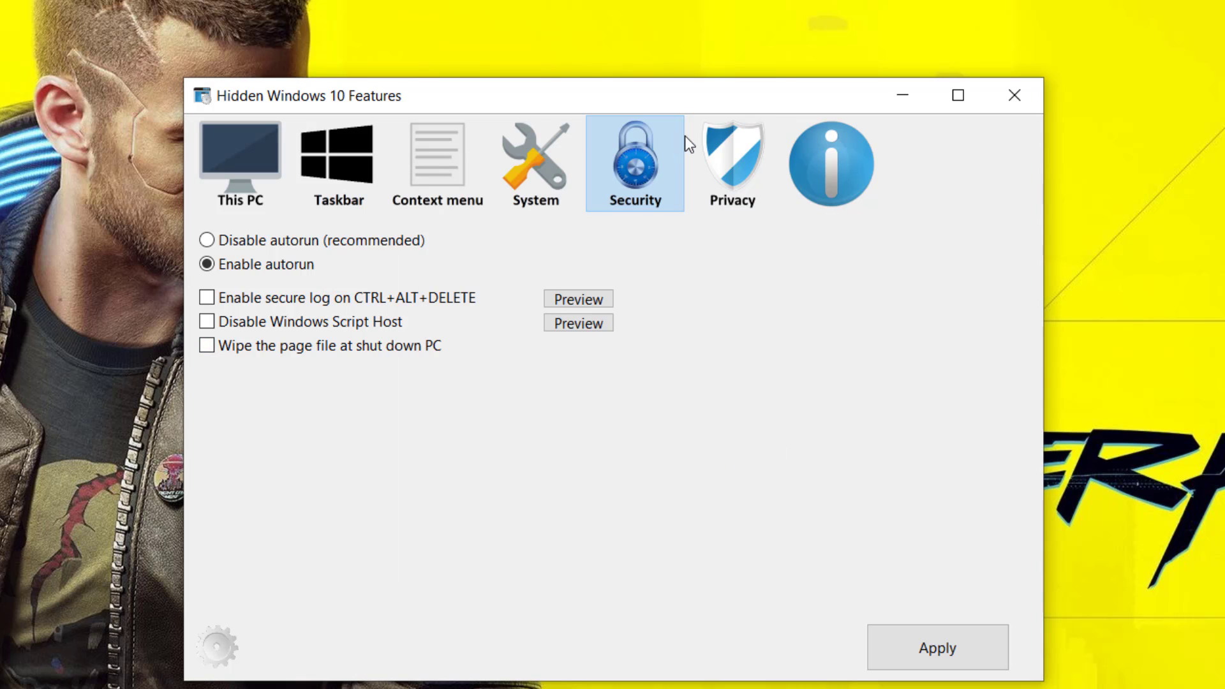
# Preview the Disable Compatibility telemetry privacy feature, and turn on both that option and Disable Bing search in start menu.
pyautogui.click(709, 144)
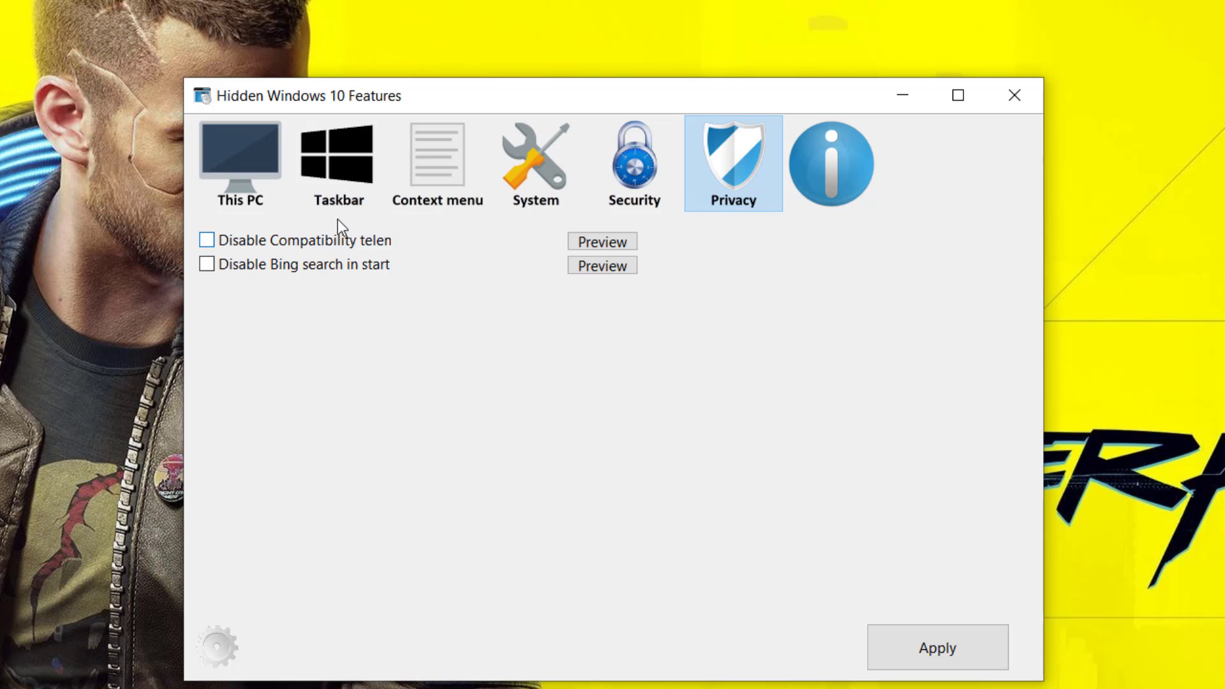
pyautogui.click(608, 247)
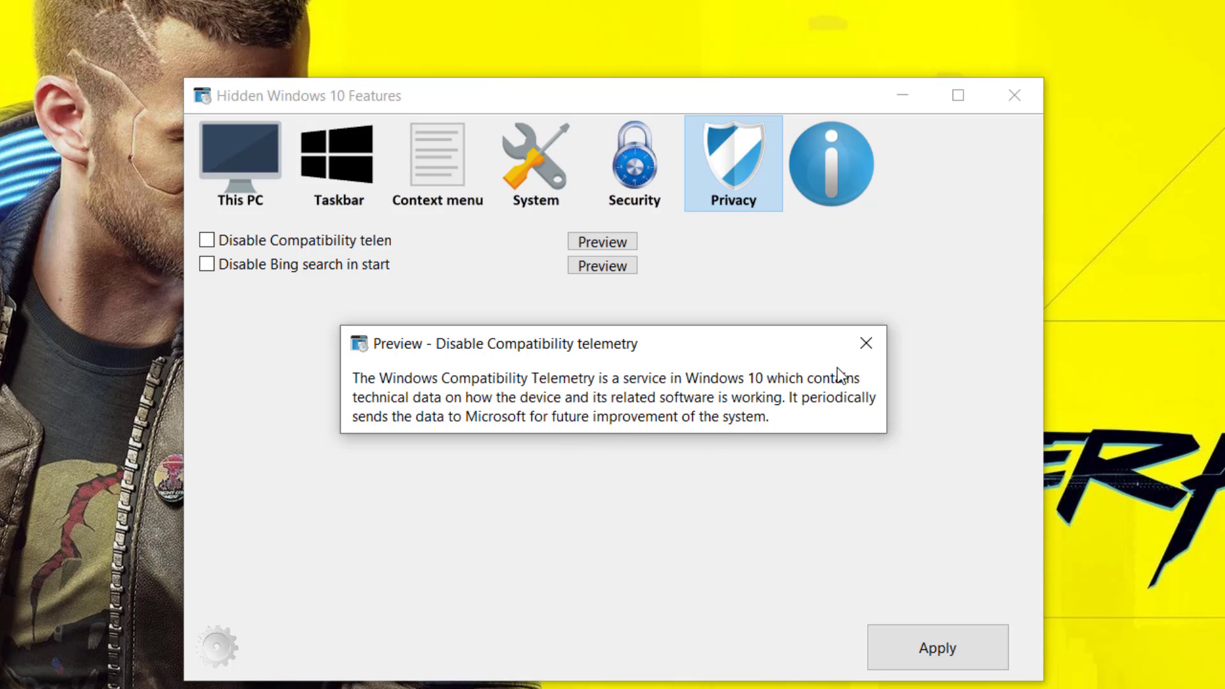
pyautogui.click(866, 344)
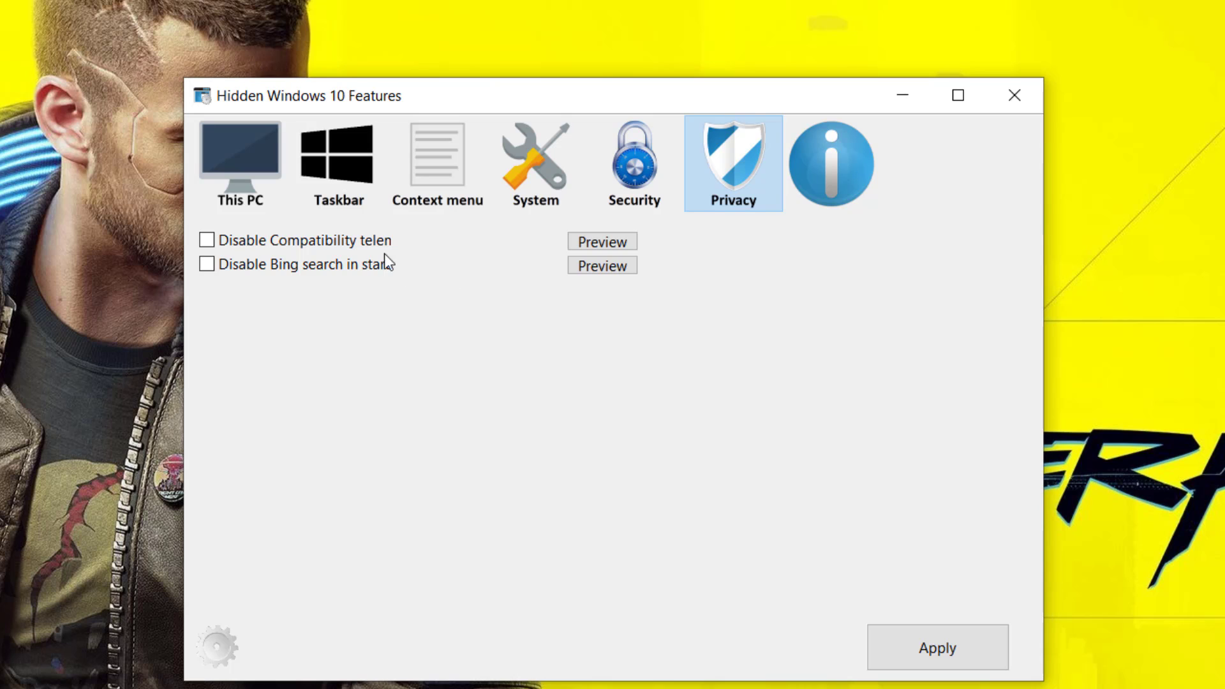
pyautogui.click(212, 243)
pyautogui.click(206, 271)
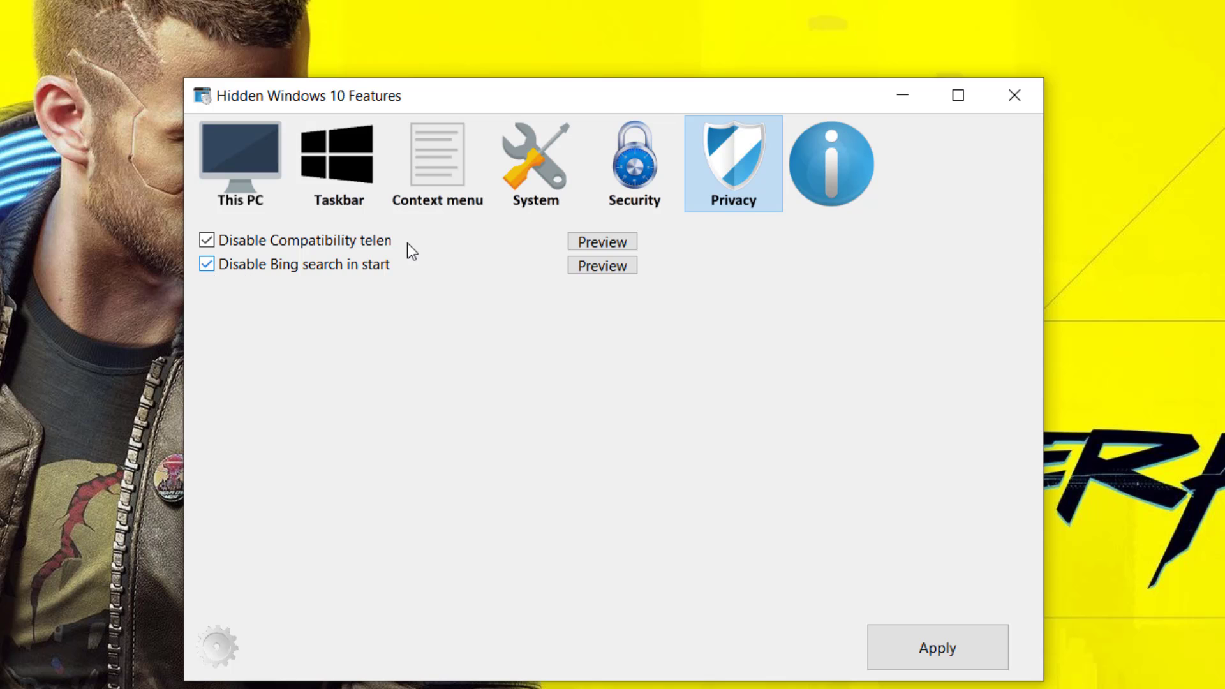
# Preview the Disable Bing search in start menu feature and apply the selected privacy changes, acknowledging the log-out notice.
pyautogui.click(602, 265)
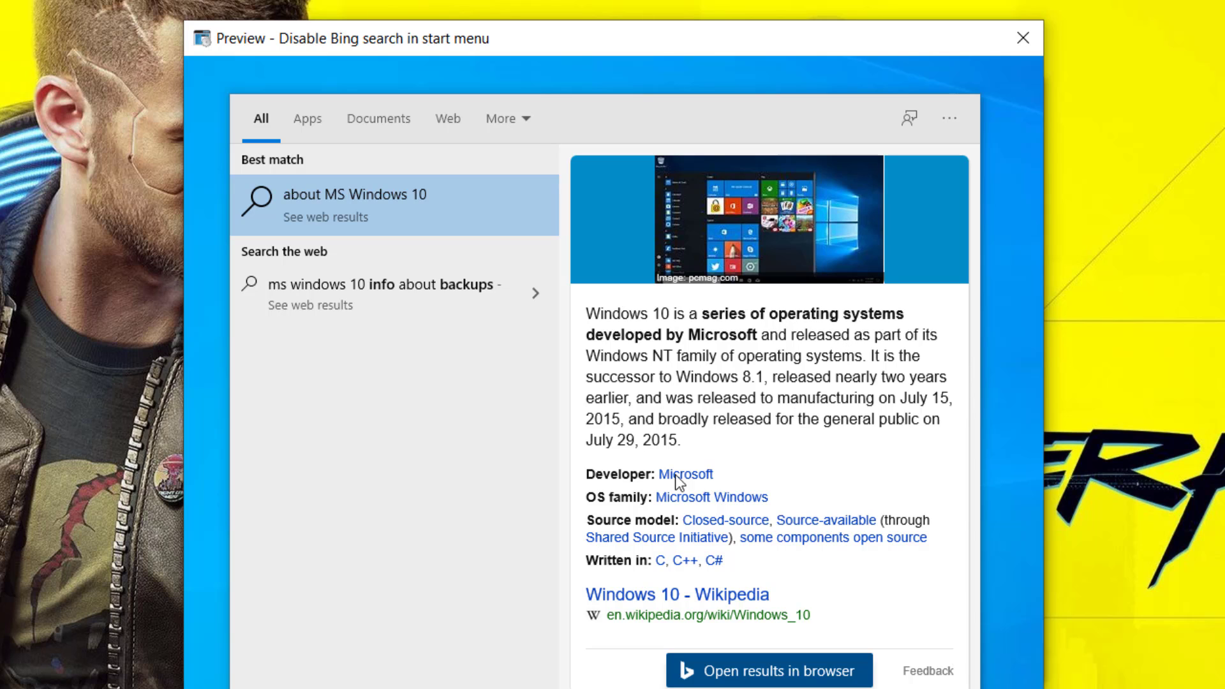
pyautogui.click(1039, 40)
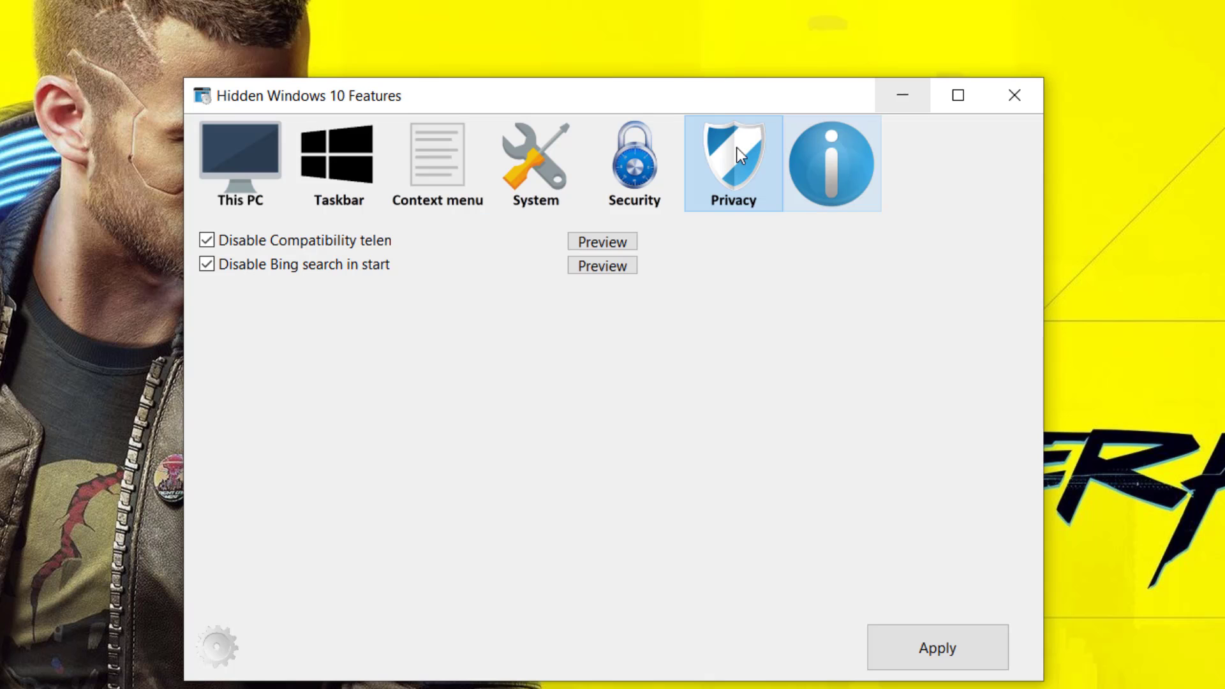
pyautogui.click(969, 649)
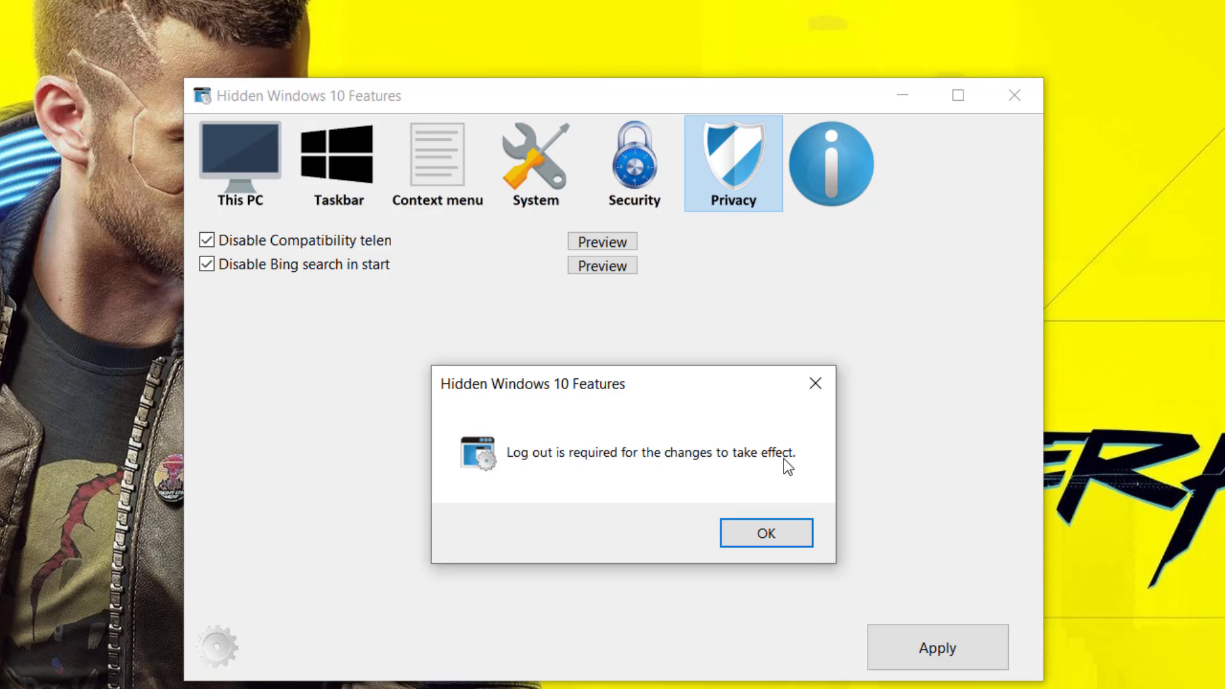
pyautogui.click(772, 531)
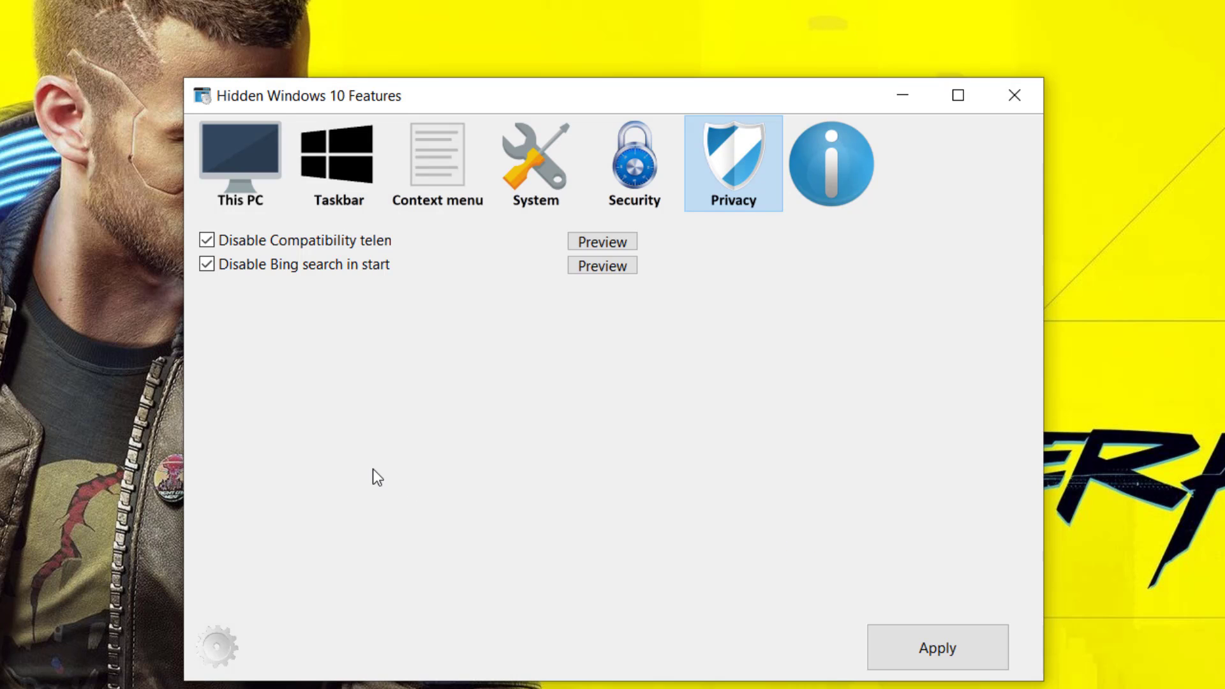